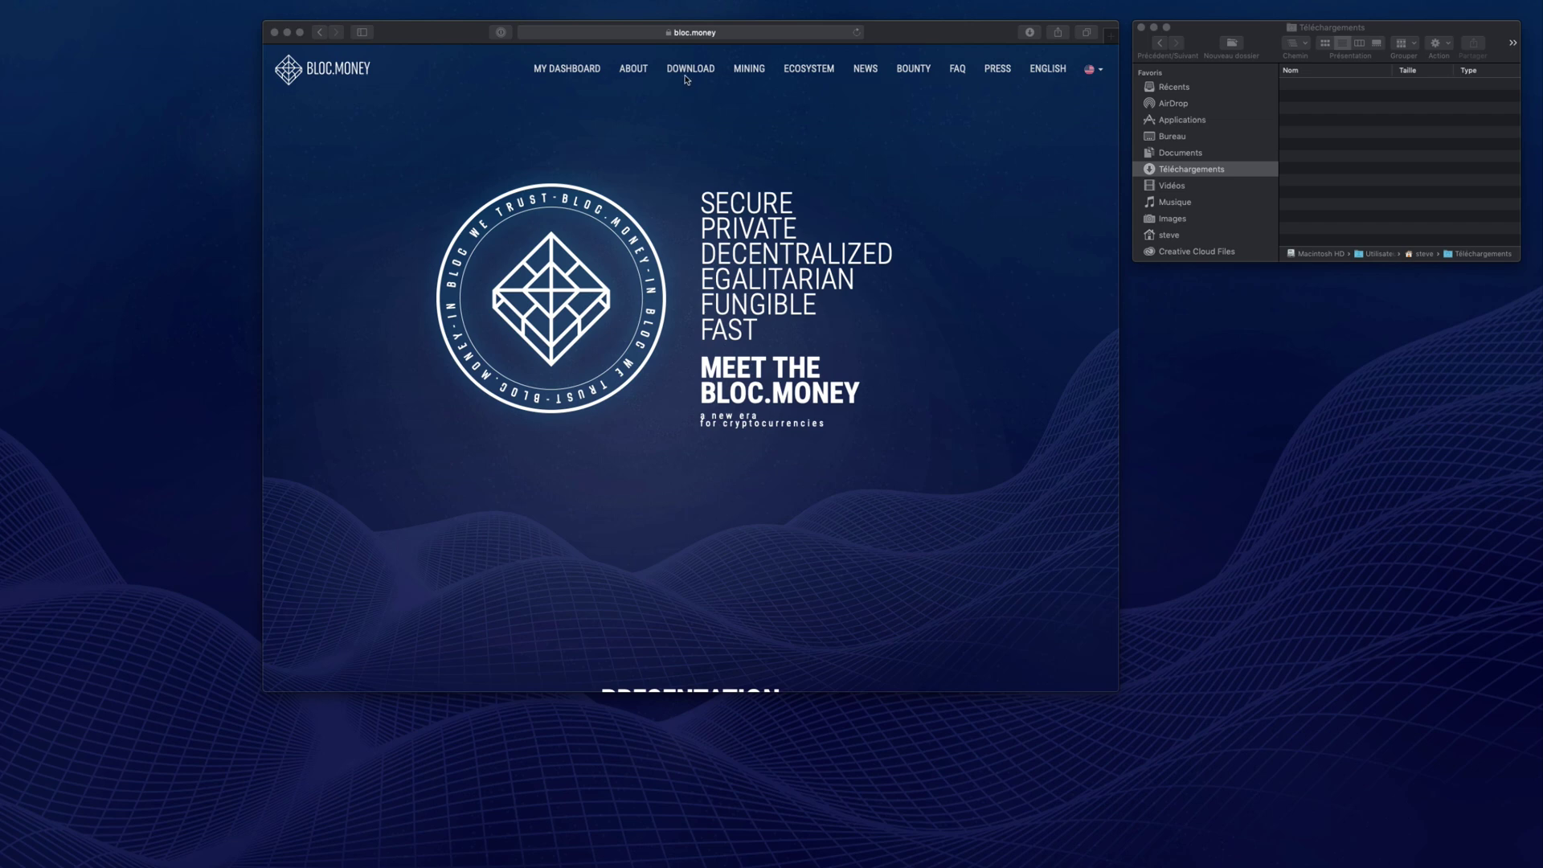
- From the bloc.money DOWNLOAD page, download the BLOC GUI Miner MacOS CPU build
{"action": "left_click", "coordinate": [684, 69]}
{"action": "left_click", "coordinate": [682, 73]}
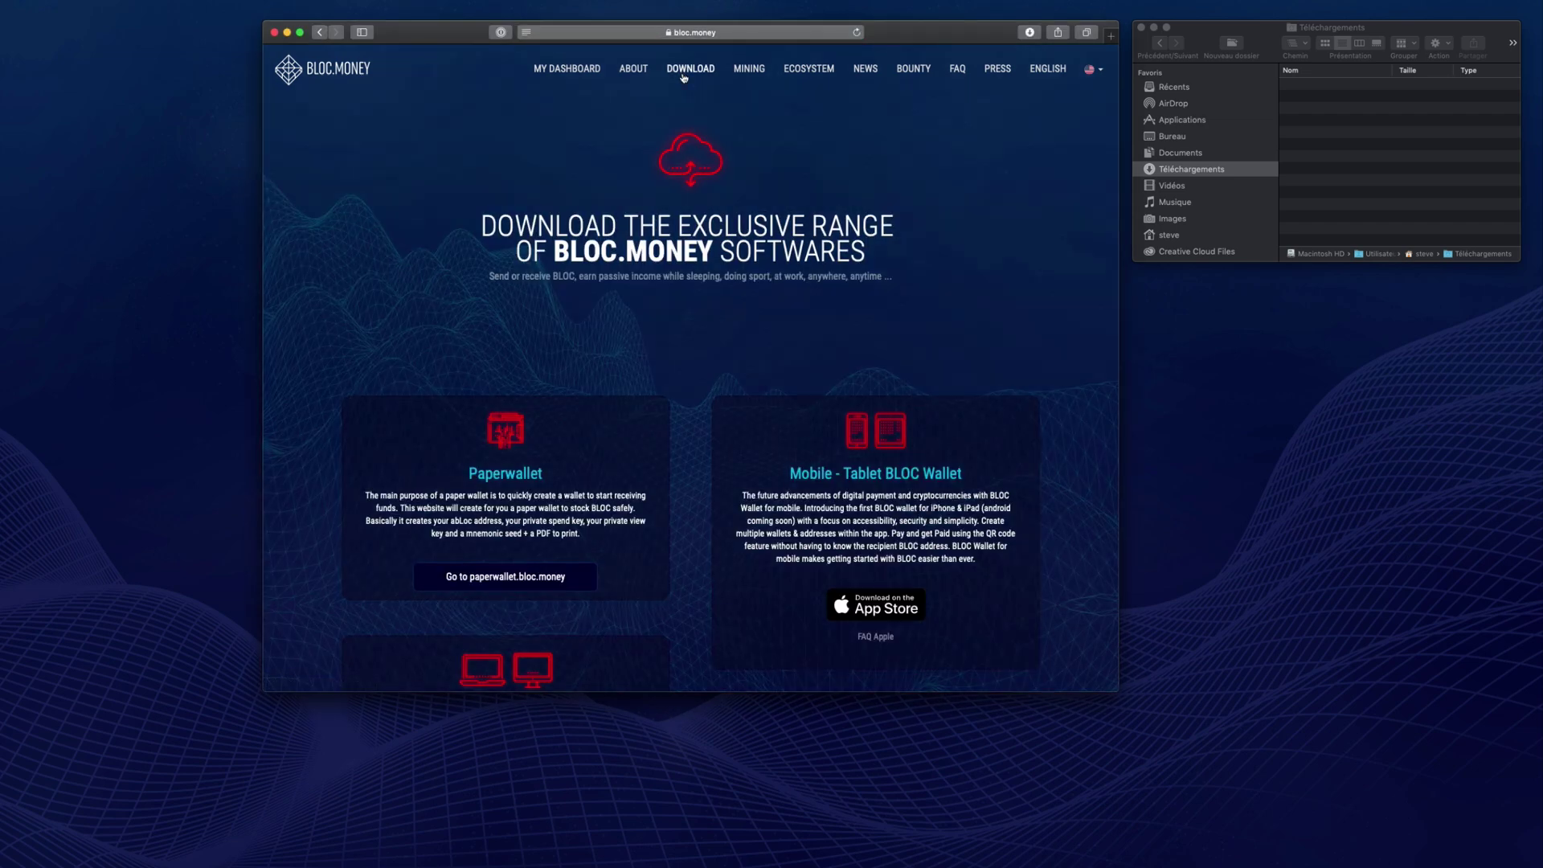
{"action": "scroll", "coordinate": [682, 76], "scroll_direction": "down", "scroll_amount": 3}
{"action": "scroll", "coordinate": [684, 80], "scroll_direction": "down", "scroll_amount": 8}
{"action": "scroll", "coordinate": [683, 161], "scroll_direction": "down", "scroll_amount": 3}
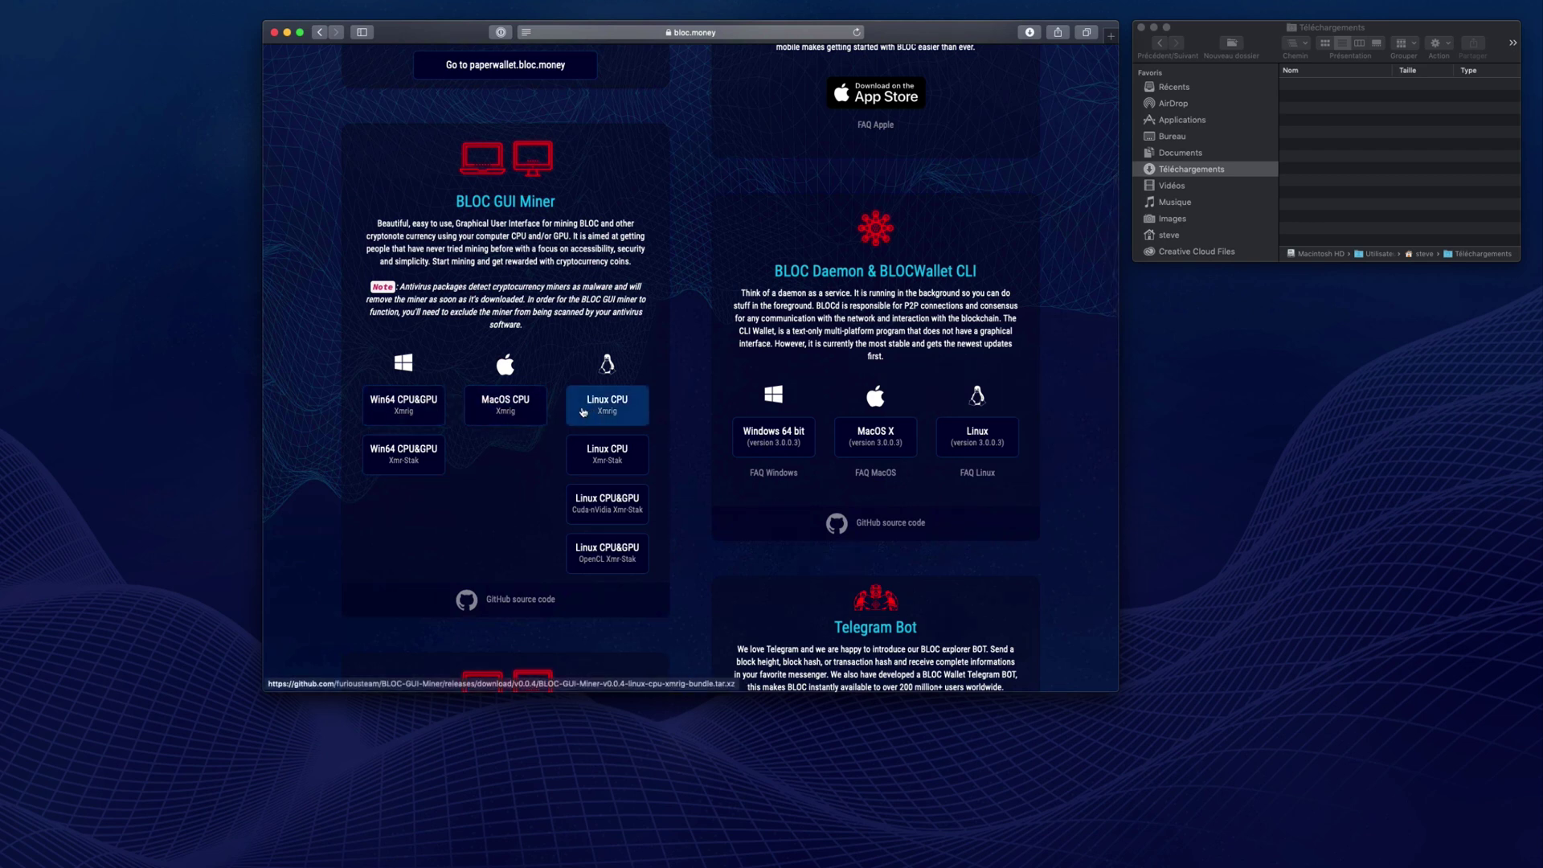
{"action": "left_click", "coordinate": [507, 409]}
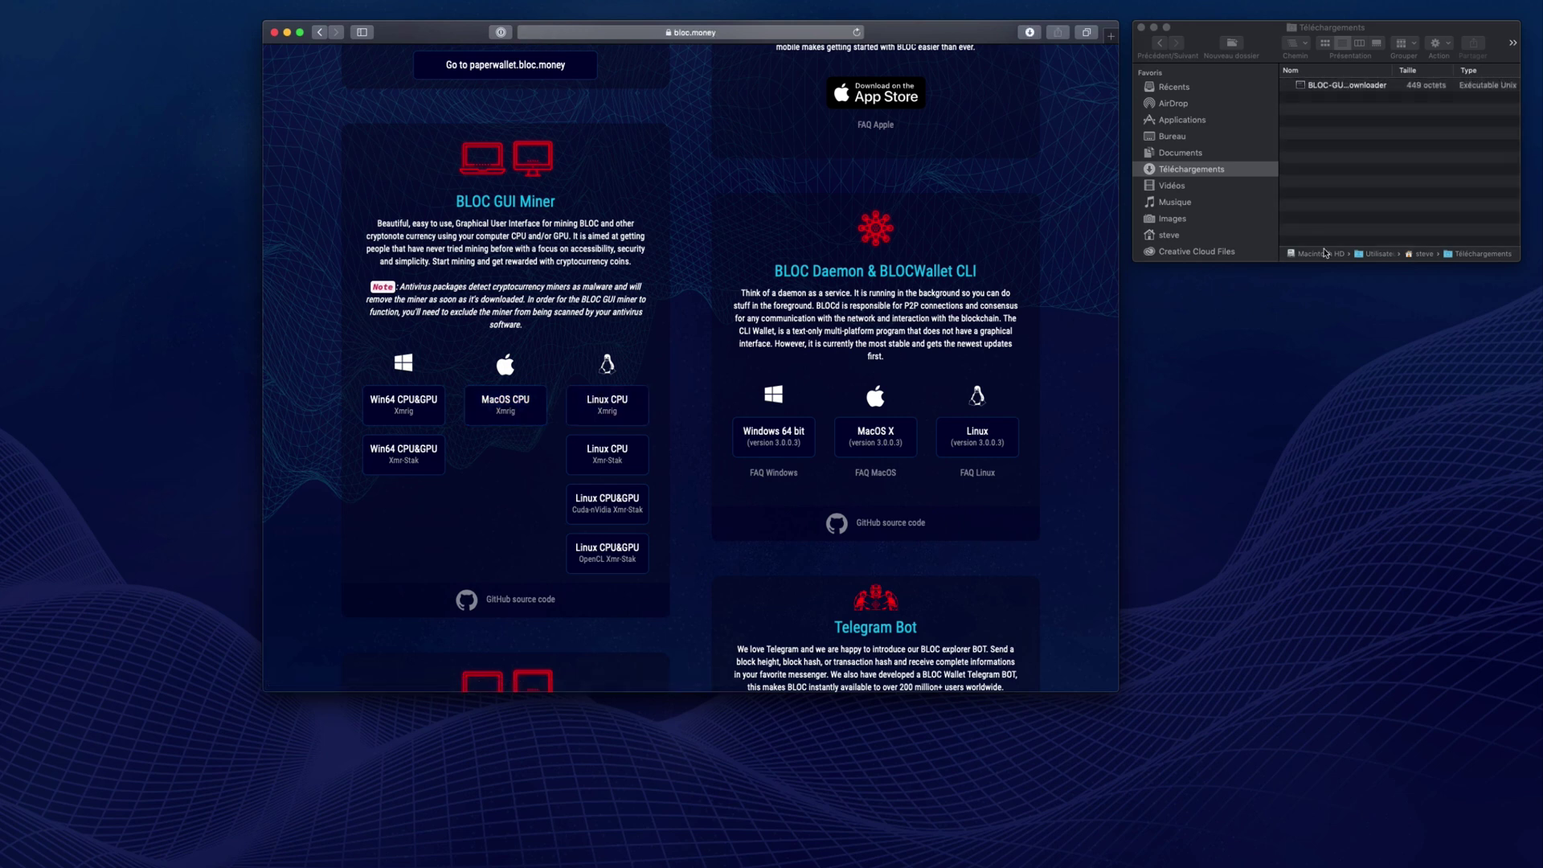
- Run BLOC-GUI-Miner-macOS-Downloader from Téléchargements and approve it with Ouvrir in the Gatekeeper warning
{"action": "left_click_drag", "start_coordinate": [1394, 72], "coordinate": [1463, 71]}
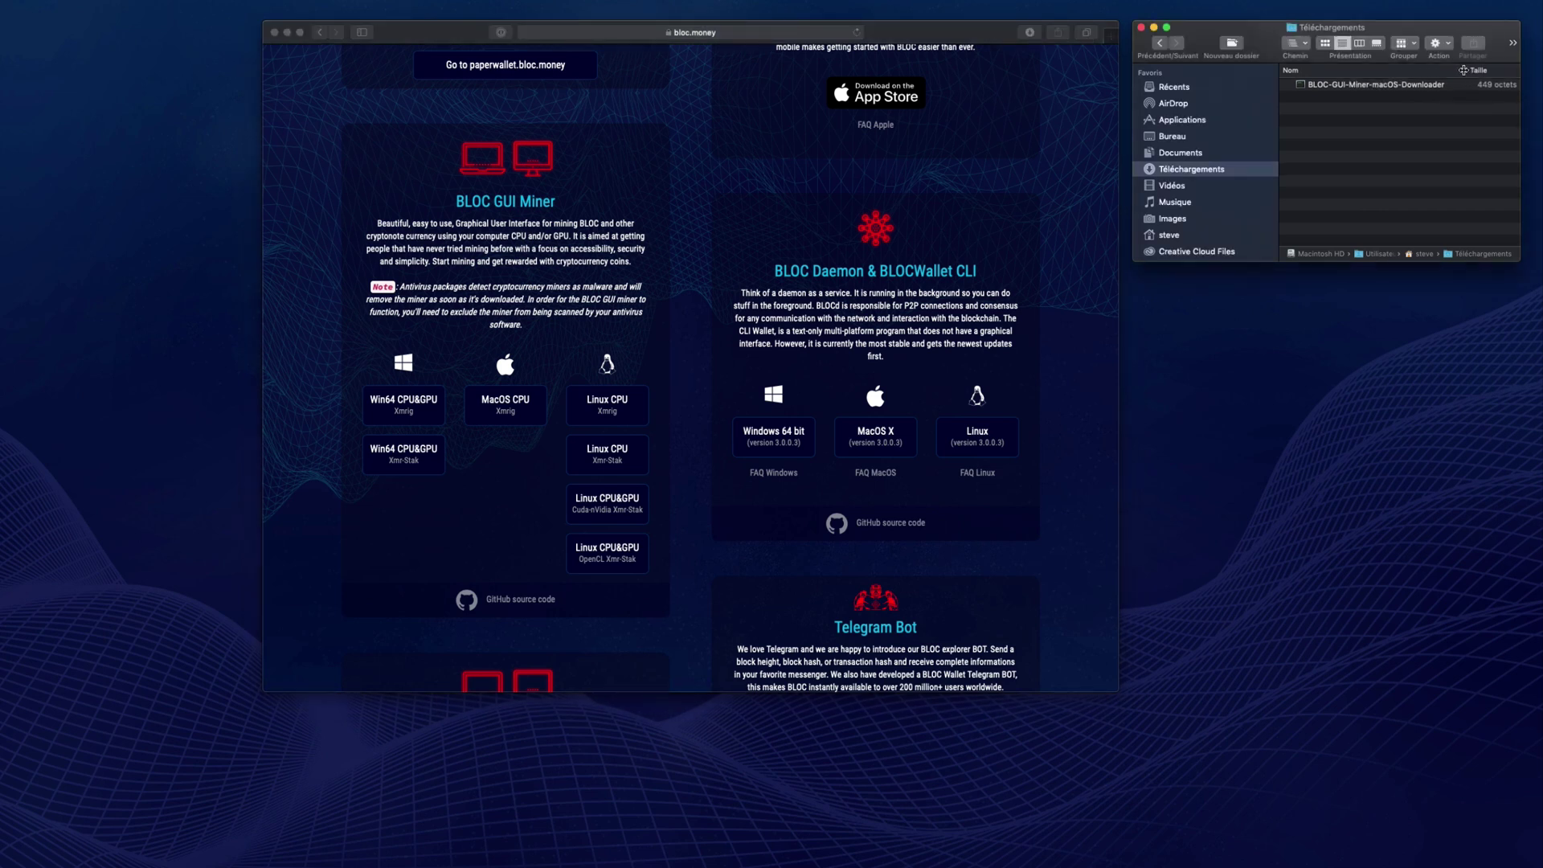
{"action": "scroll", "coordinate": [1369, 87], "scroll_direction": "right", "scroll_amount": 1}
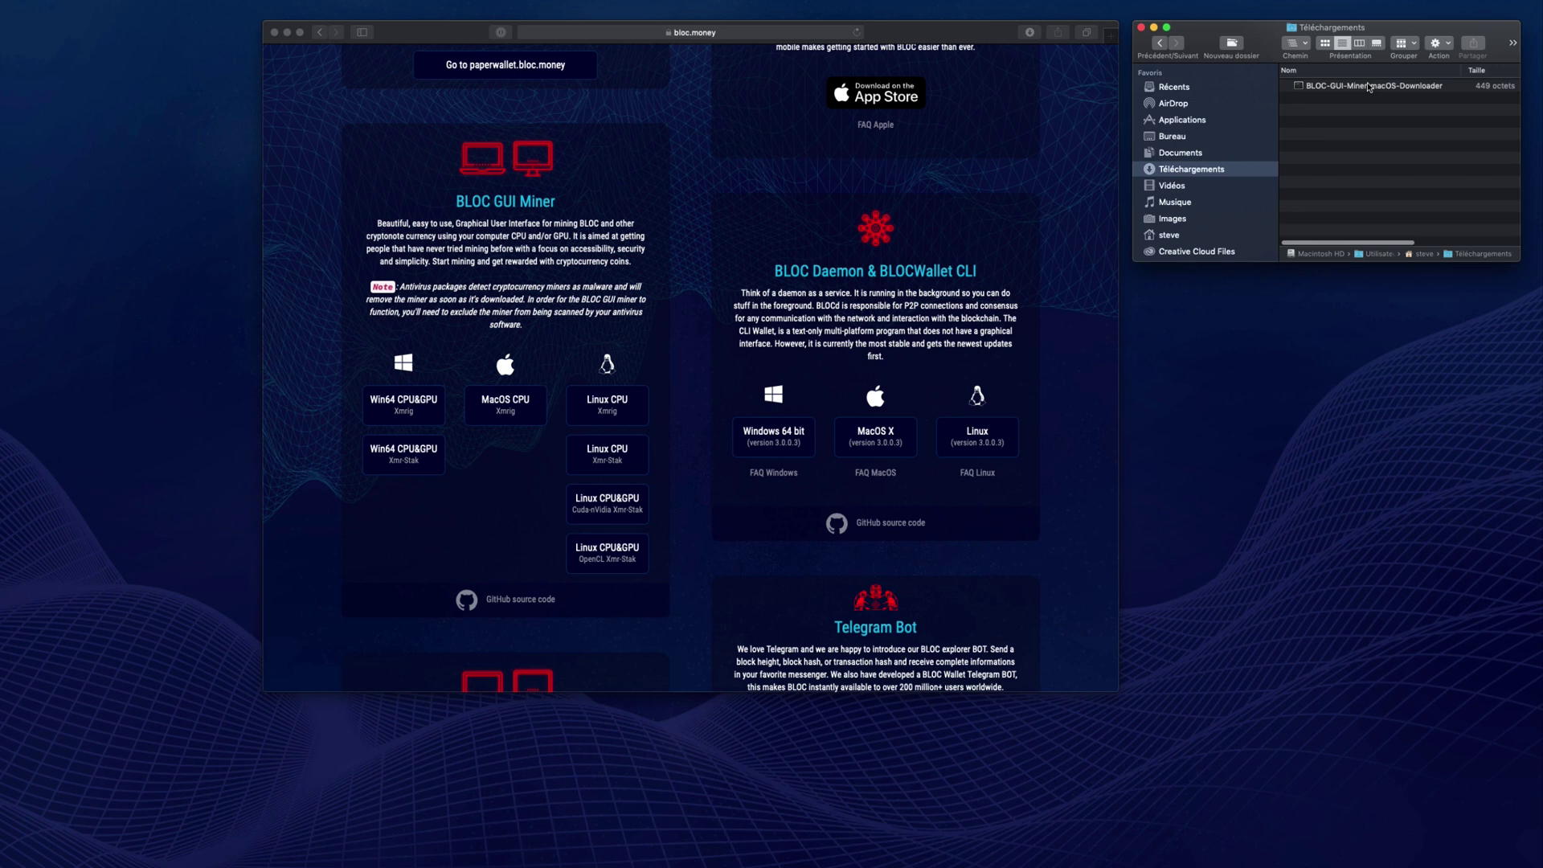
{"action": "double_click", "coordinate": [1369, 87]}
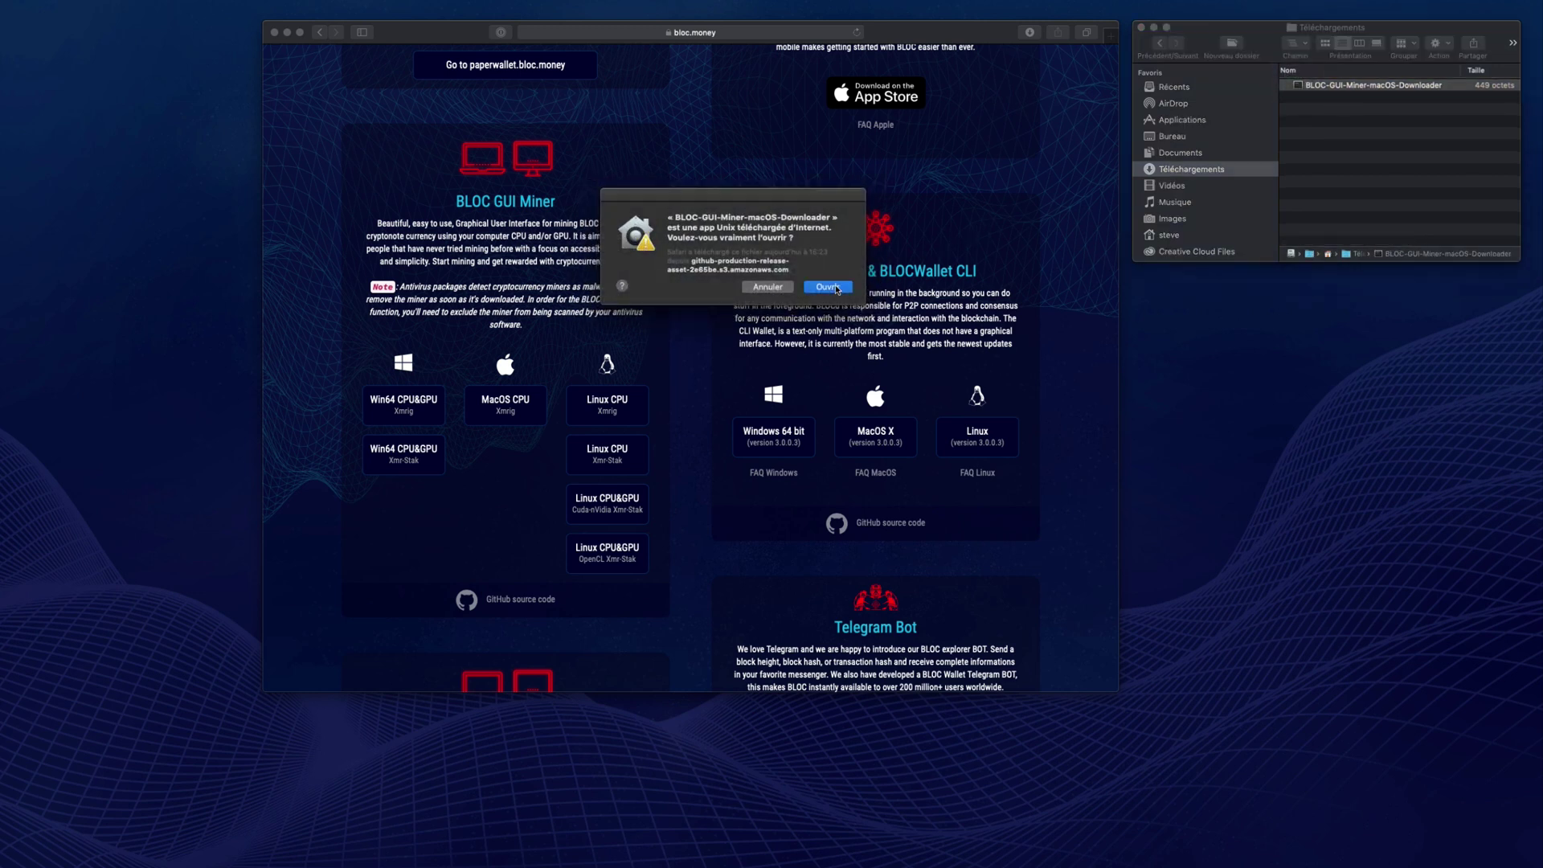
{"action": "left_click", "coordinate": [828, 287]}
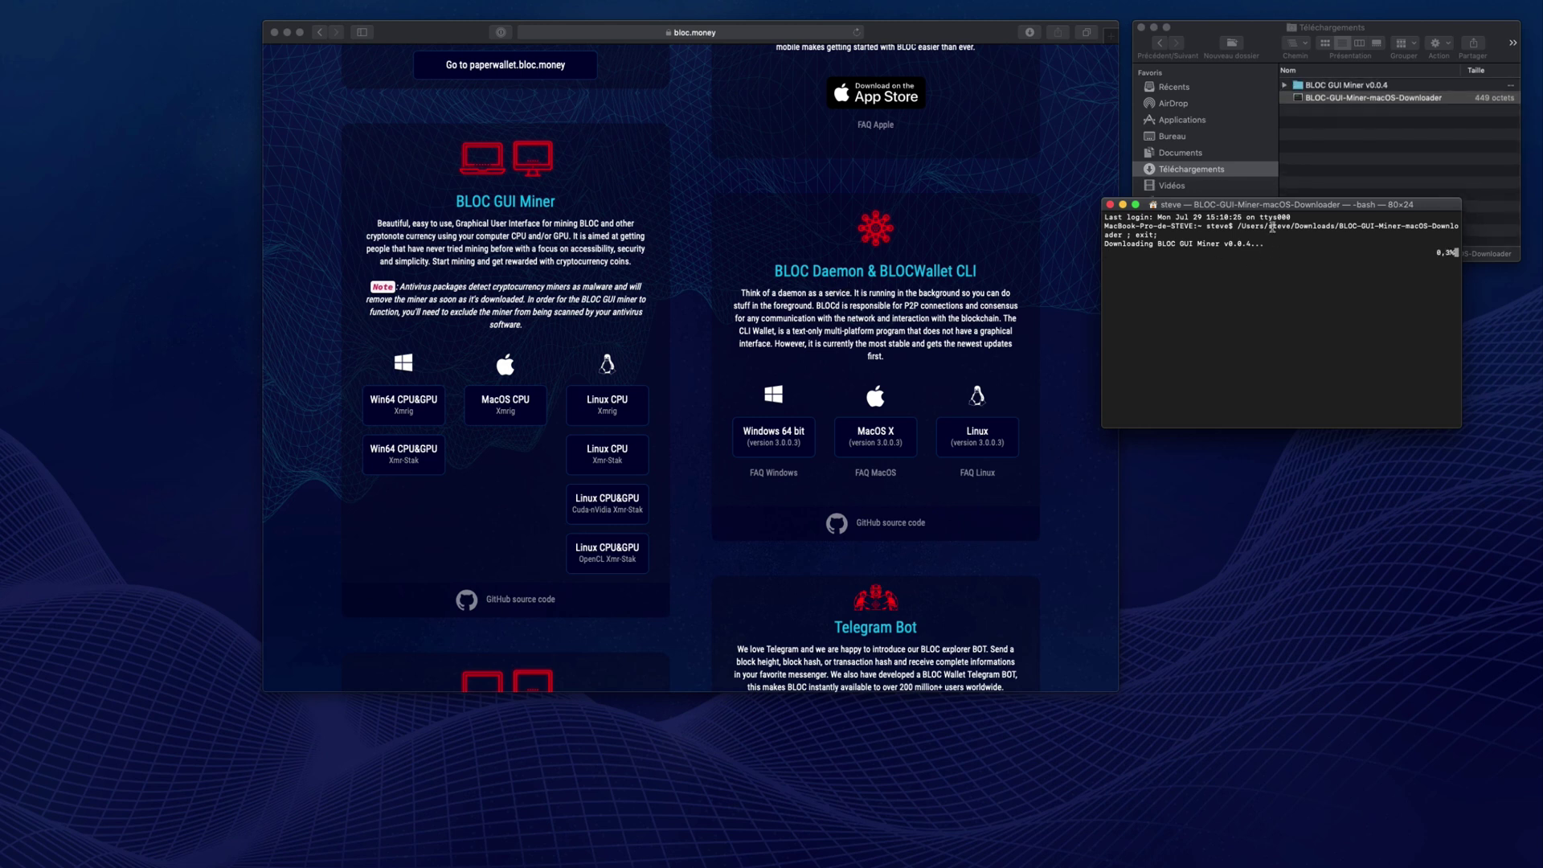
- Let Terminal finish downloading BLOC GUI Miner v0.0.4 to 100%, then return to Finder
{"action": "left_click_drag", "start_coordinate": [1247, 210], "coordinate": [1279, 278]}
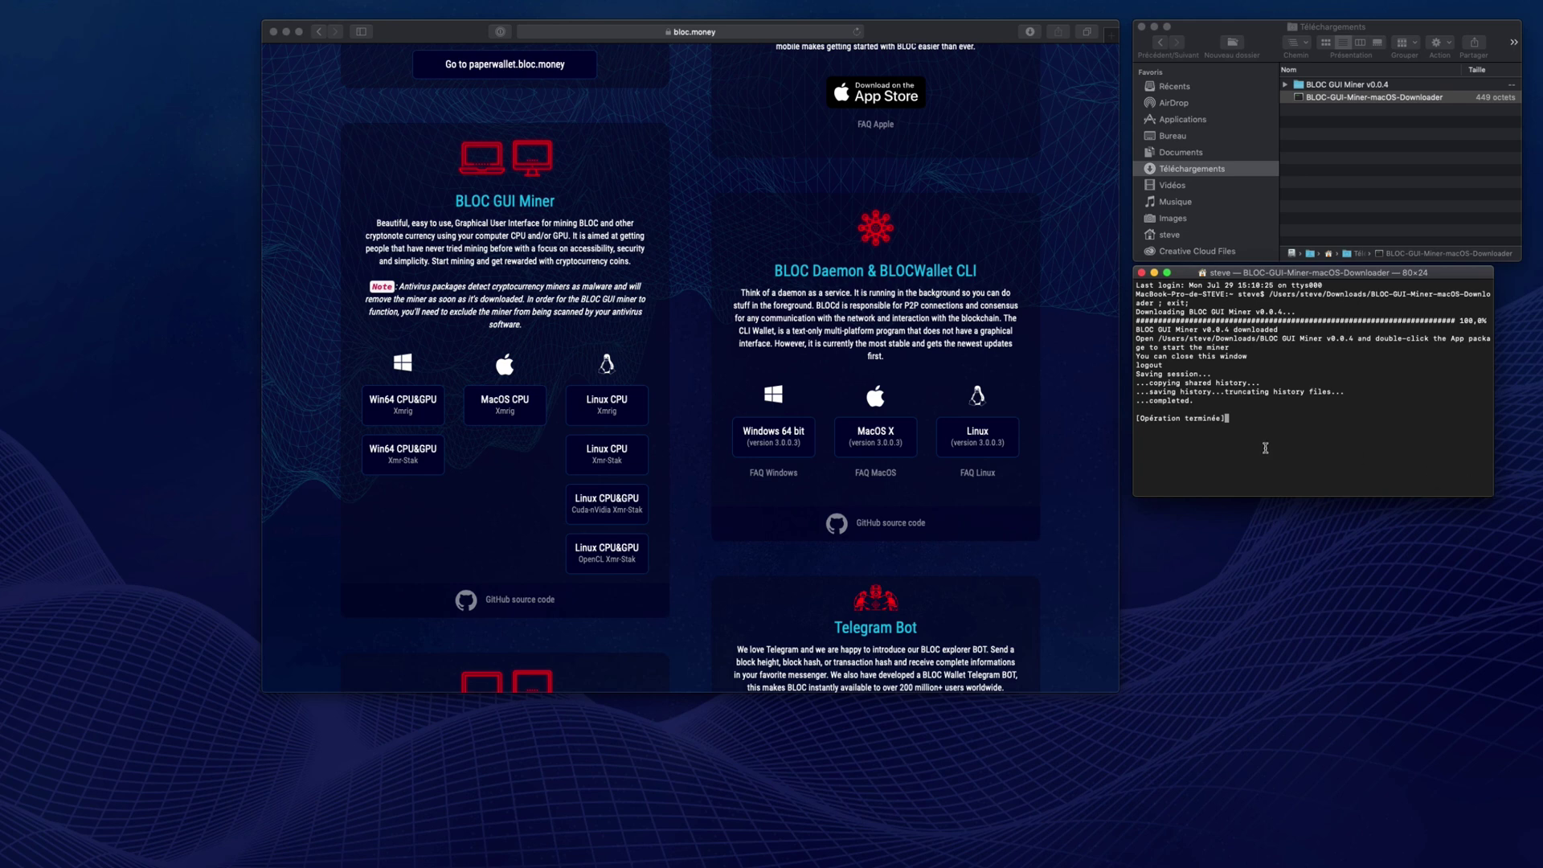
{"action": "left_click", "coordinate": [1311, 95]}
- Launch the BLOC GUI Miner v0.0.4 app from the BLOC GUI Miner v0.0.4 > tar folder
{"action": "double_click", "coordinate": [1314, 86]}
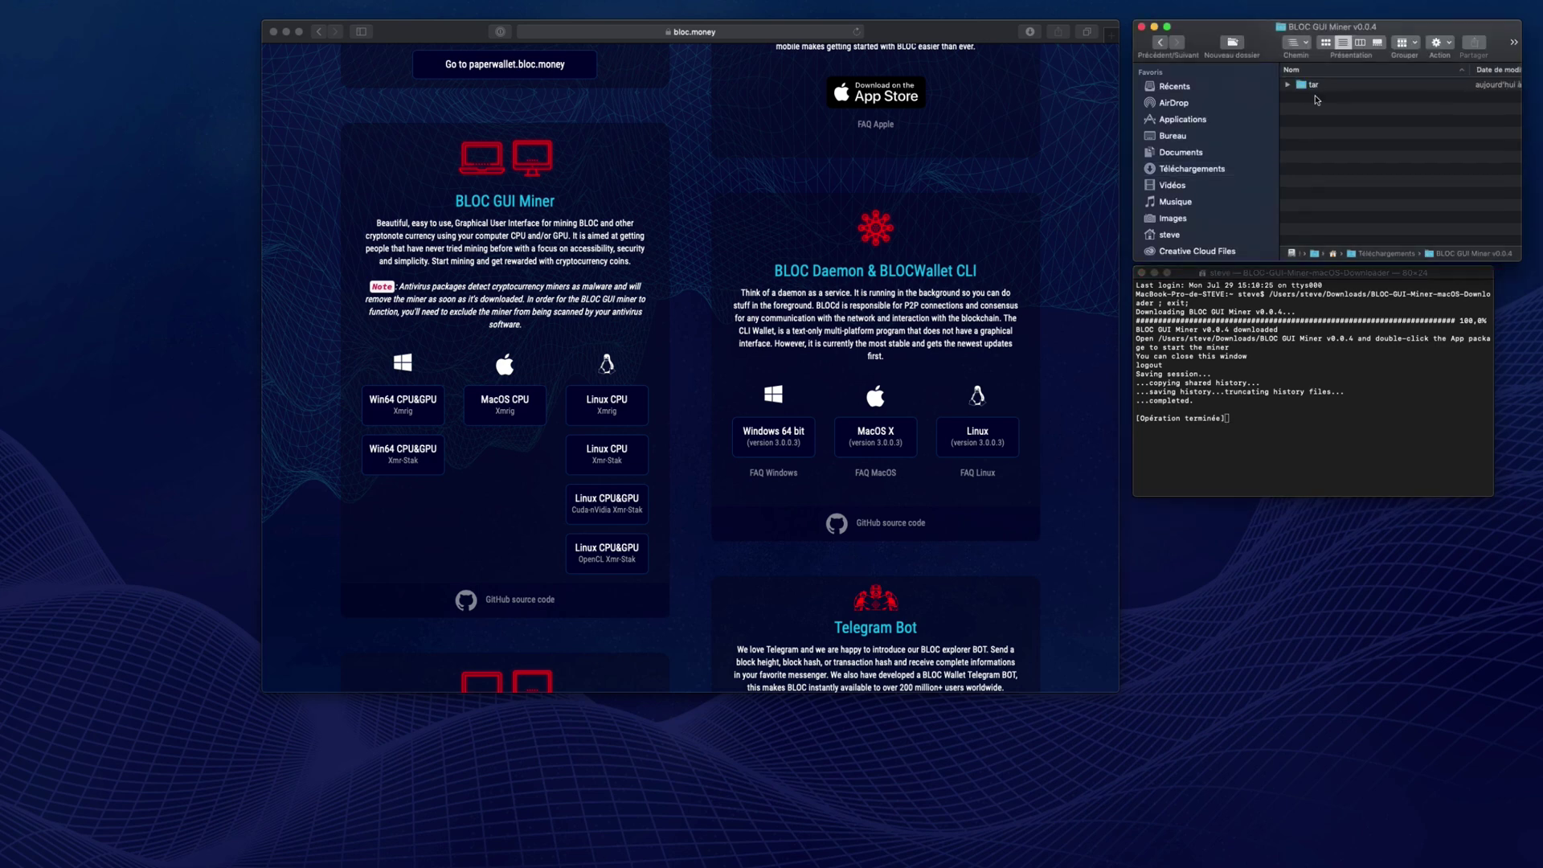
{"action": "double_click", "coordinate": [1322, 86]}
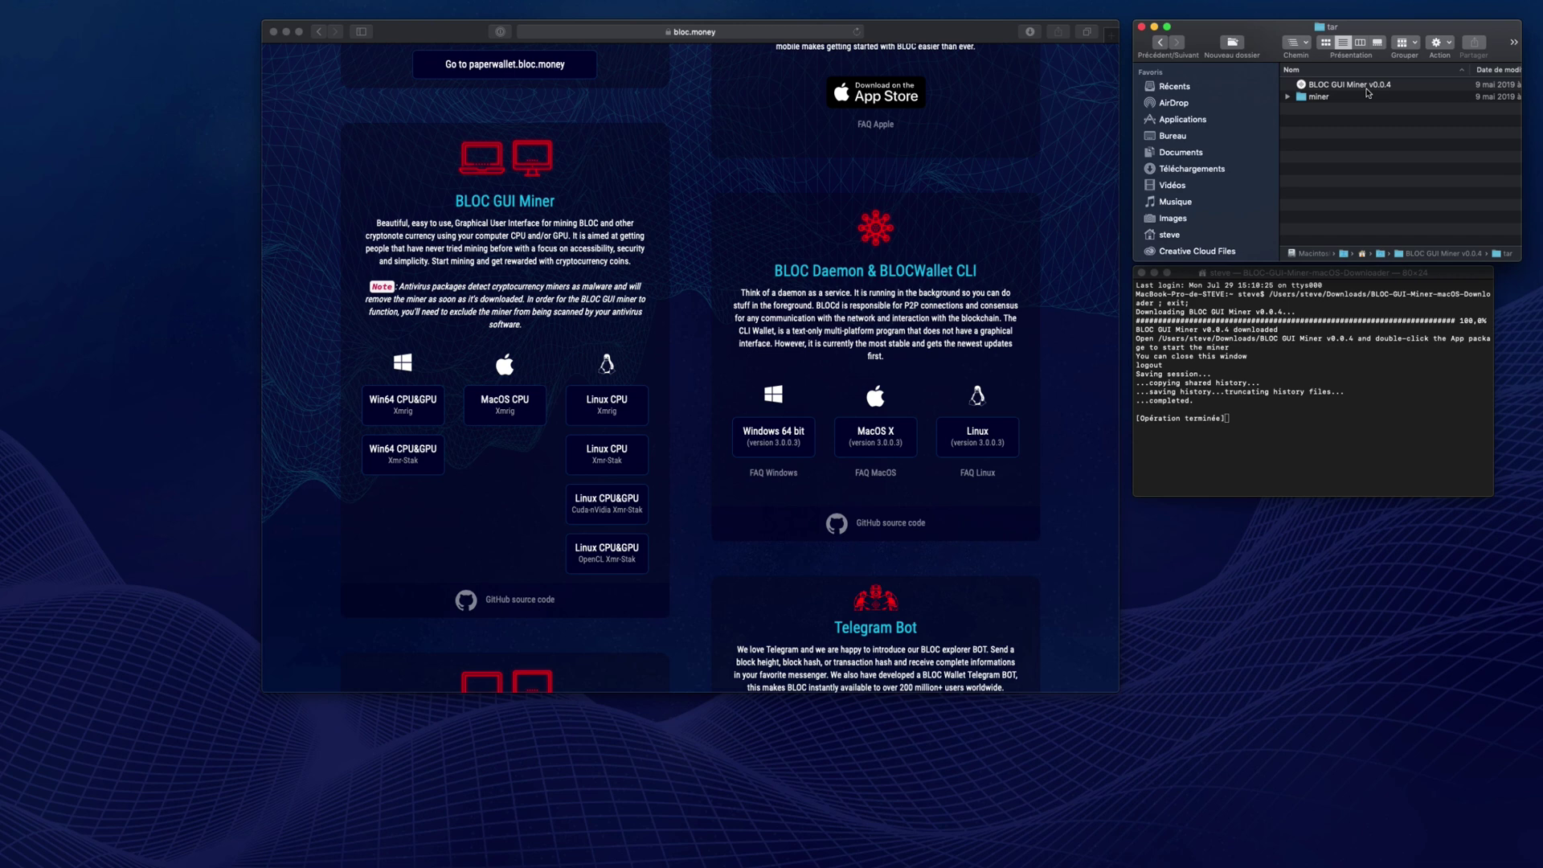
{"action": "left_click", "coordinate": [1367, 92]}
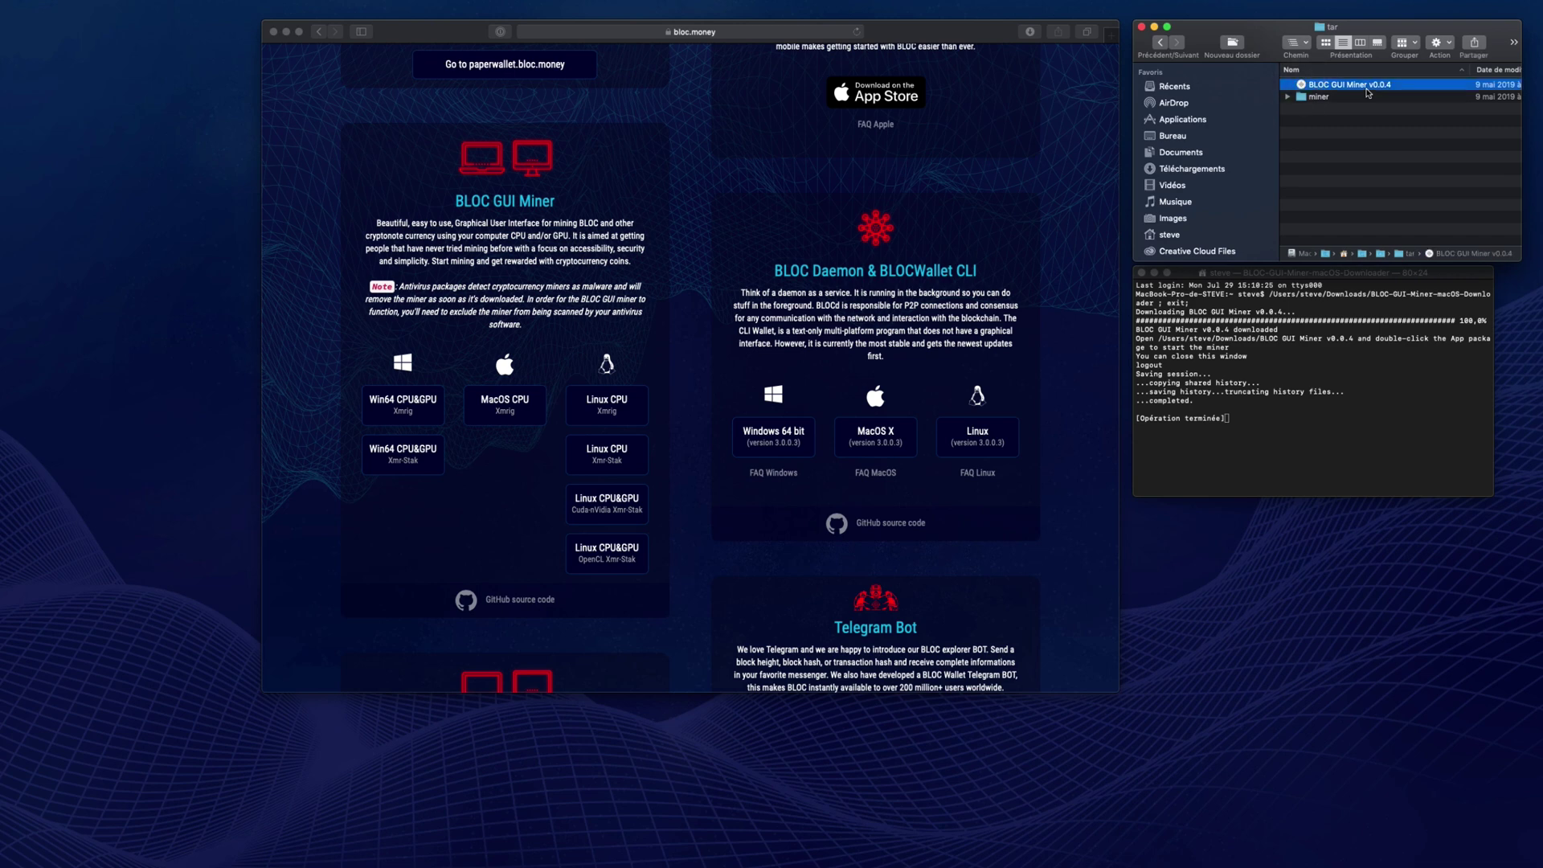
{"action": "double_click", "coordinate": [1369, 93]}
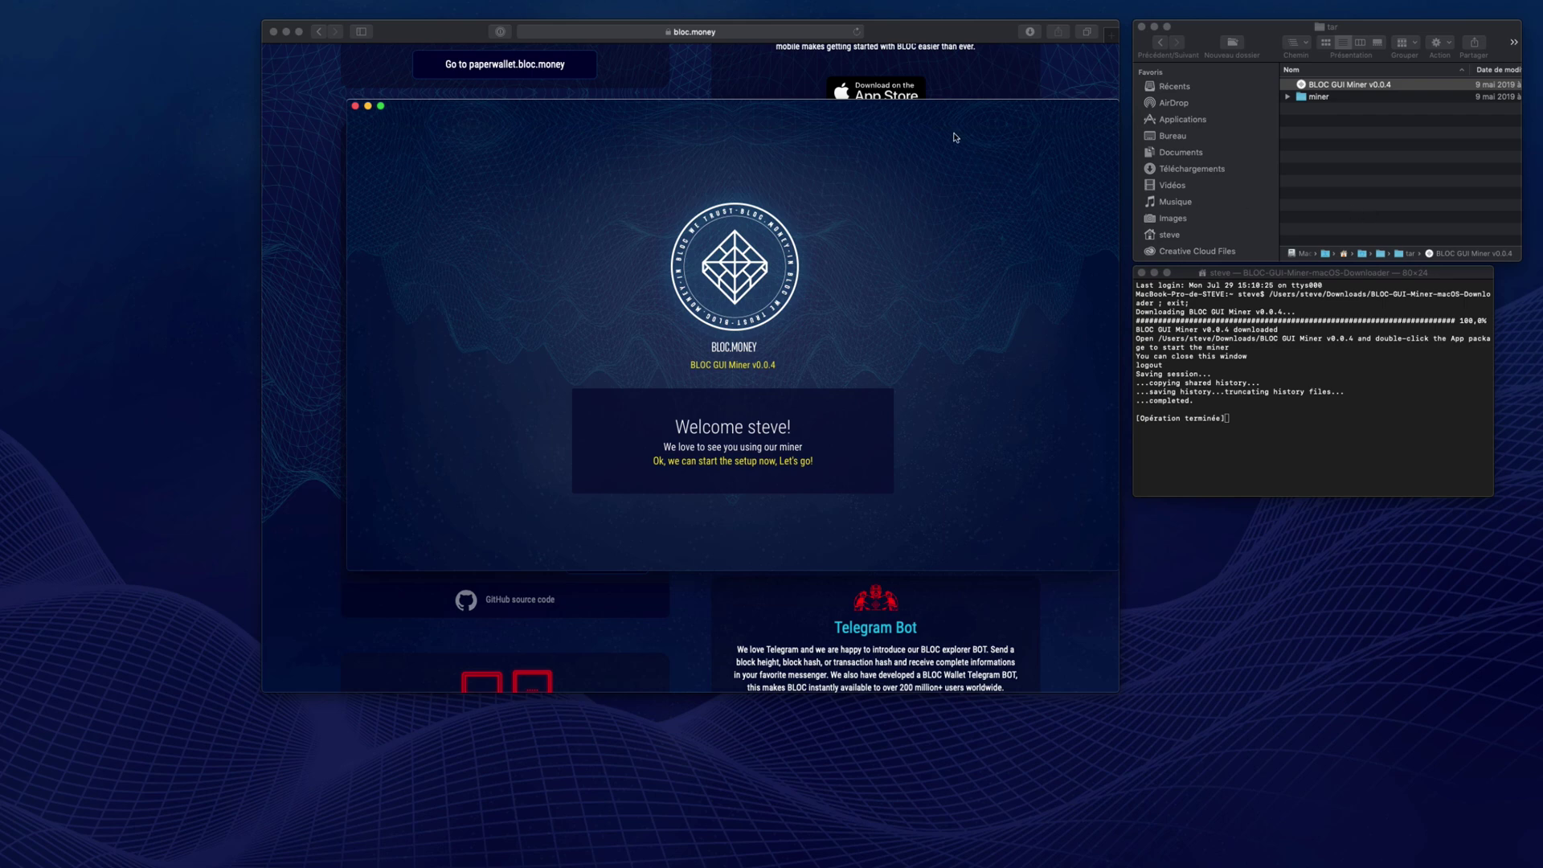
- Minimize Safari, choose I DO NOT HAVE A BLOC WALLET ADDRESS, and continue to Wallet Address Setup
{"action": "left_click", "coordinate": [287, 33]}
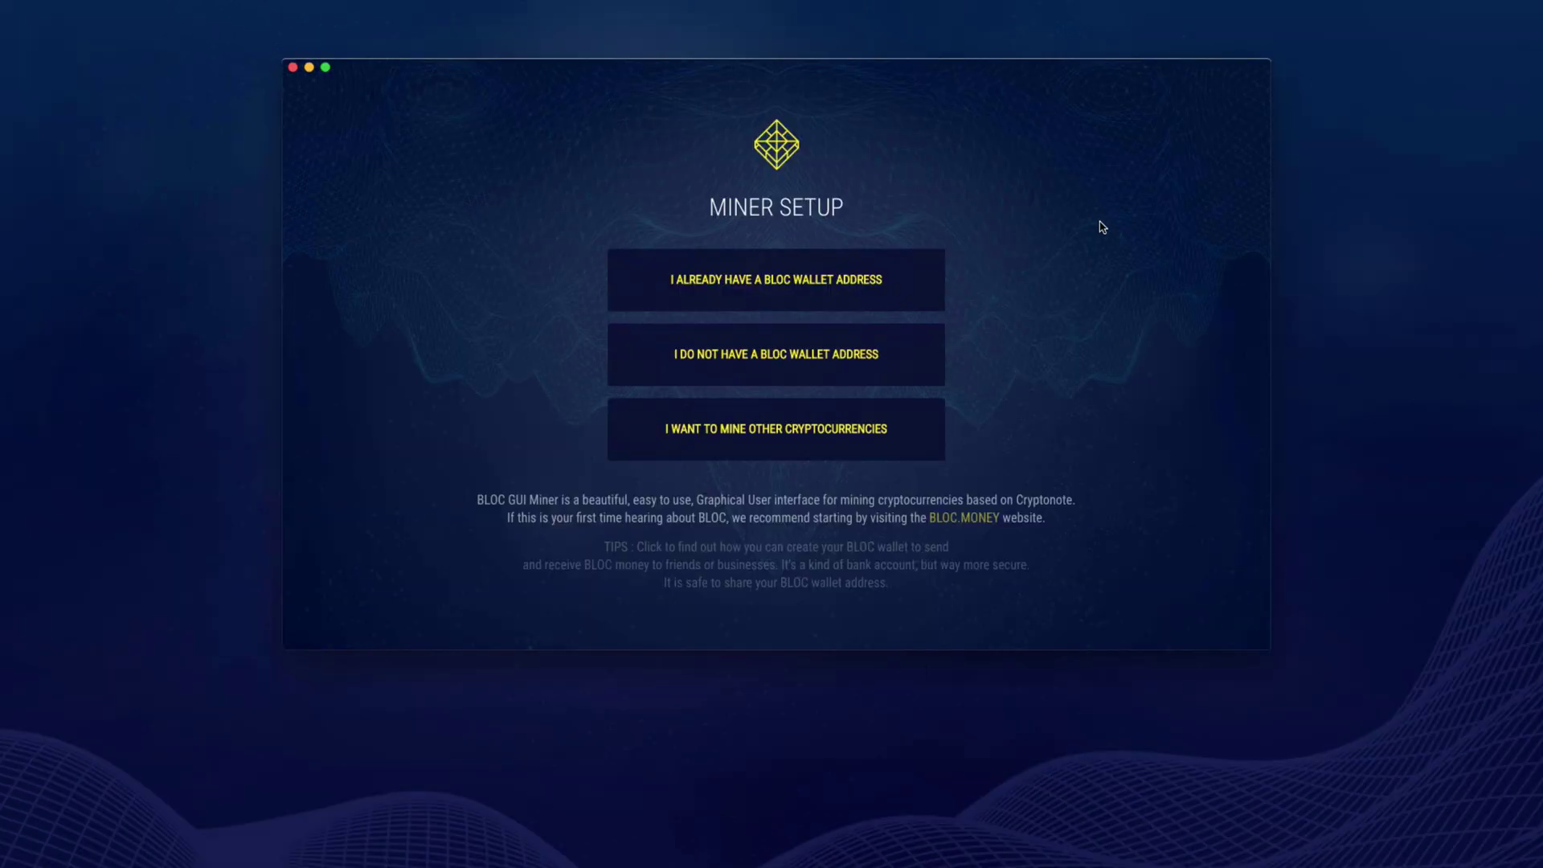
{"action": "left_click", "coordinate": [857, 369]}
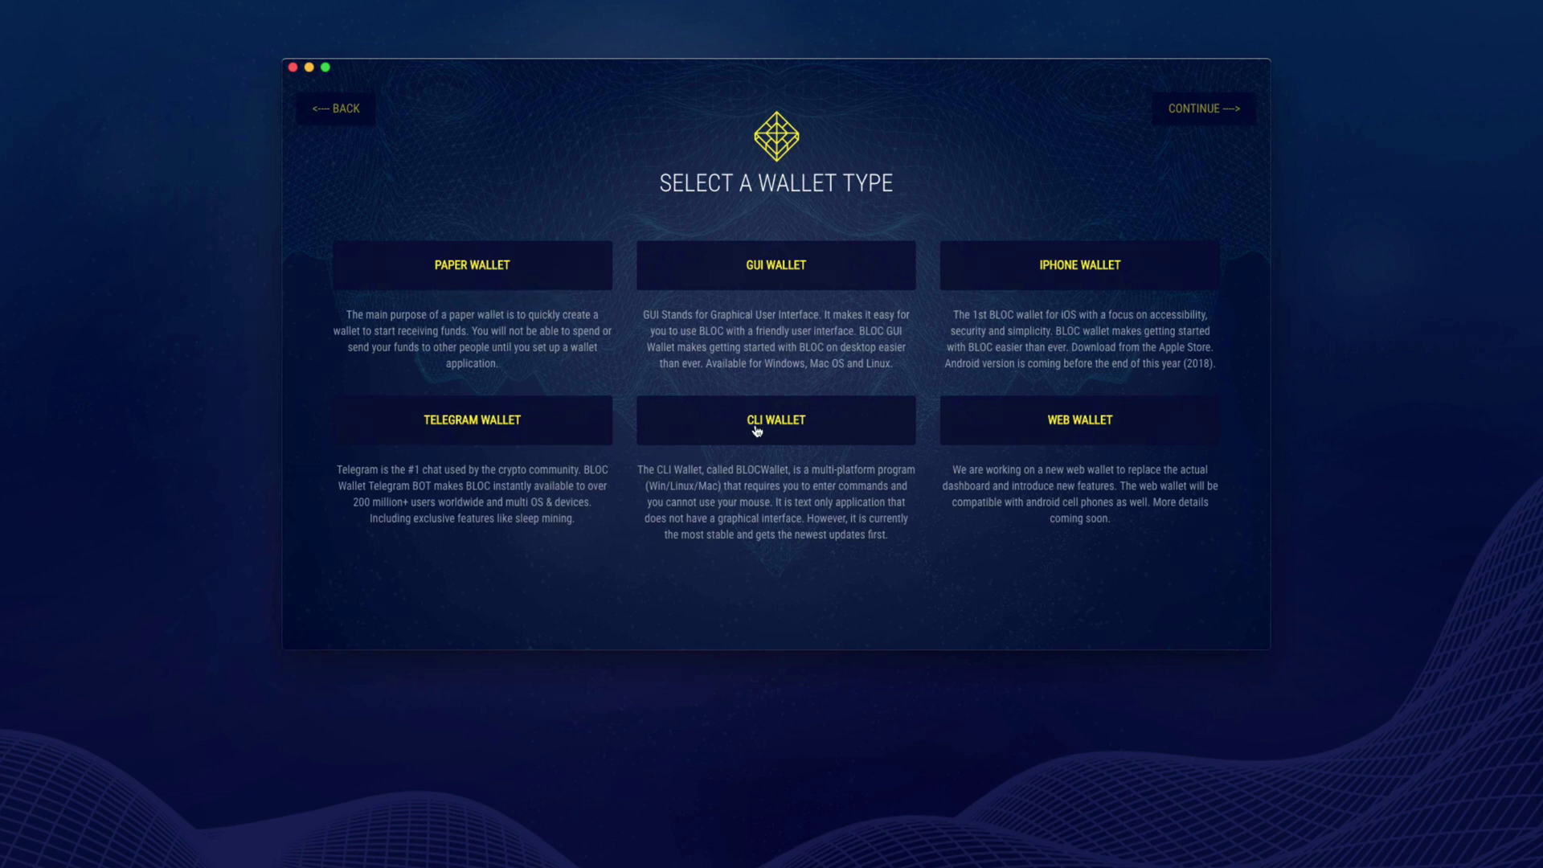
{"action": "left_click", "coordinate": [1085, 432]}
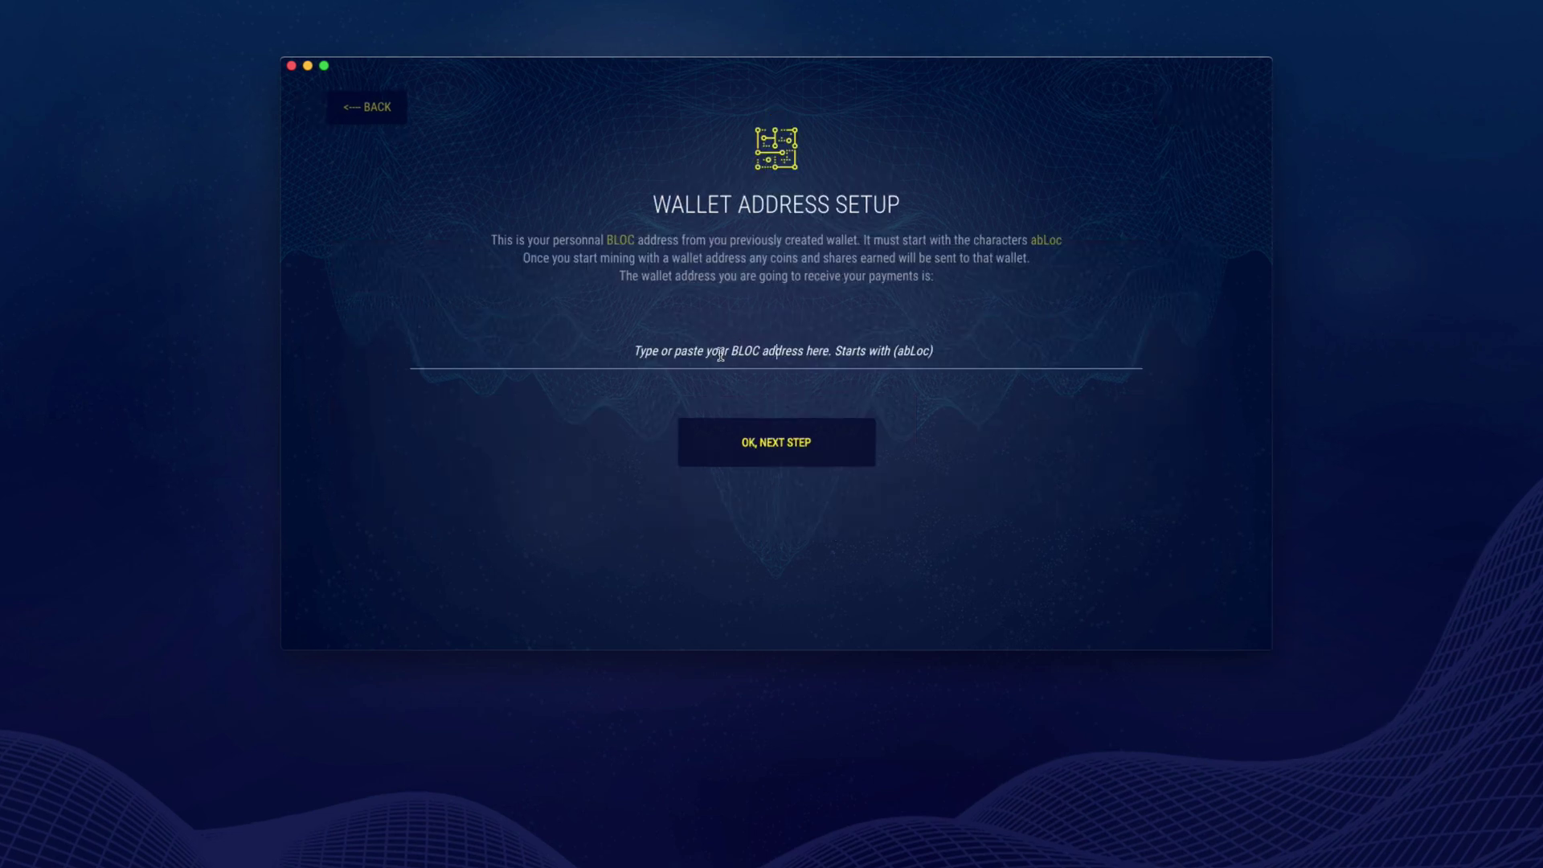
- Paste the payout wallet address, select the bloc-mining.eu pool, and confirm the antivirus exclusion
{"action": "type", "text": "abLoc7qZYJd7cWysPQRivNNMQMFgkXNPgiQXN1i2tydUWvwr2XMbxsAbwdL3eJjCMSgs8oWyGx7pHCX8jWHrKi8Meap3gc5TujM"}
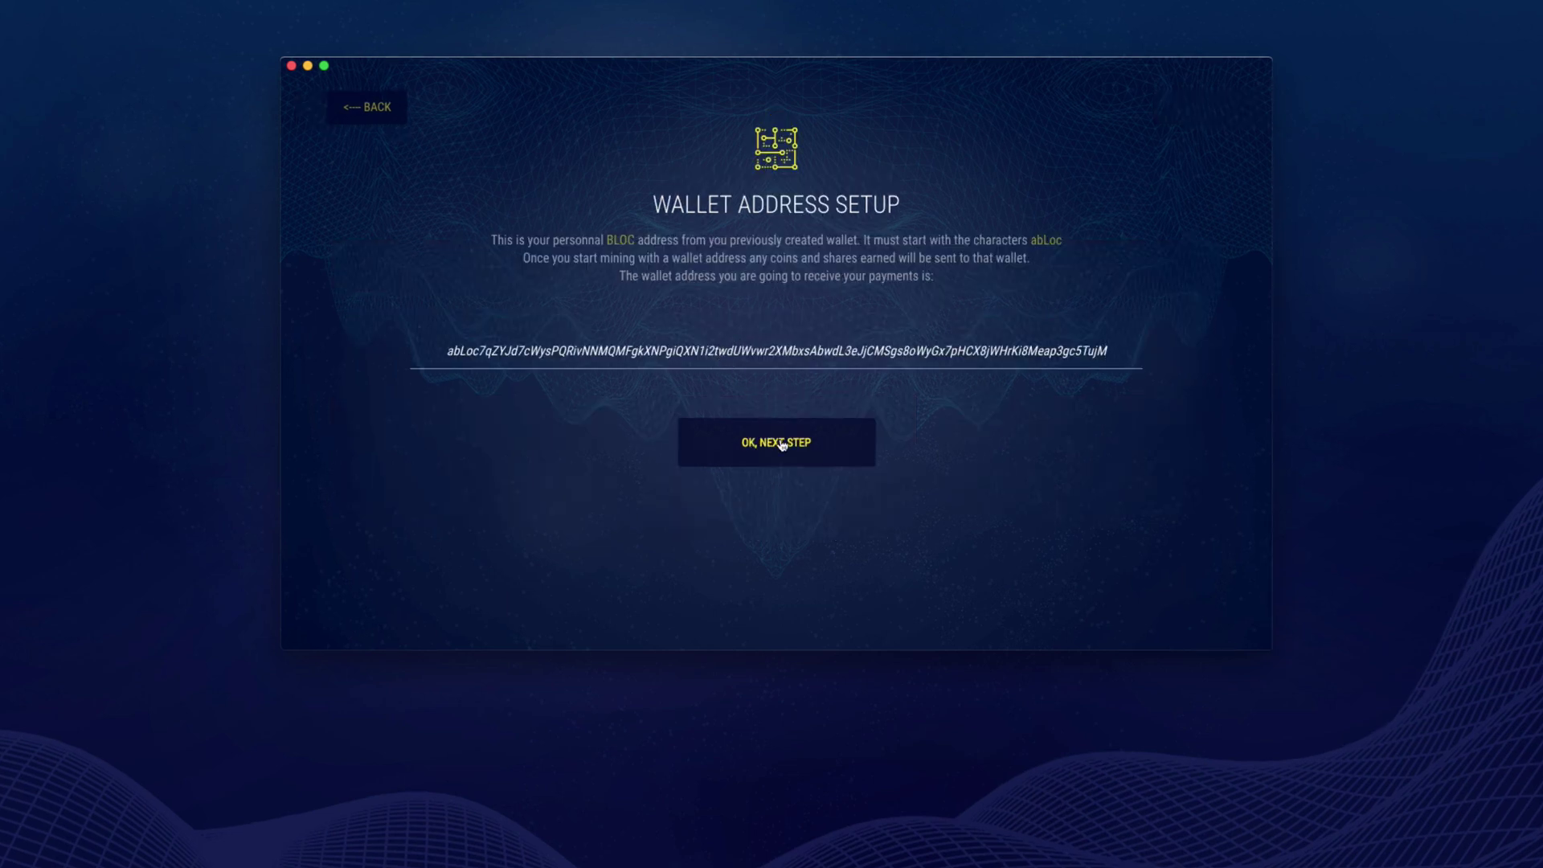
{"action": "left_click", "coordinate": [780, 444]}
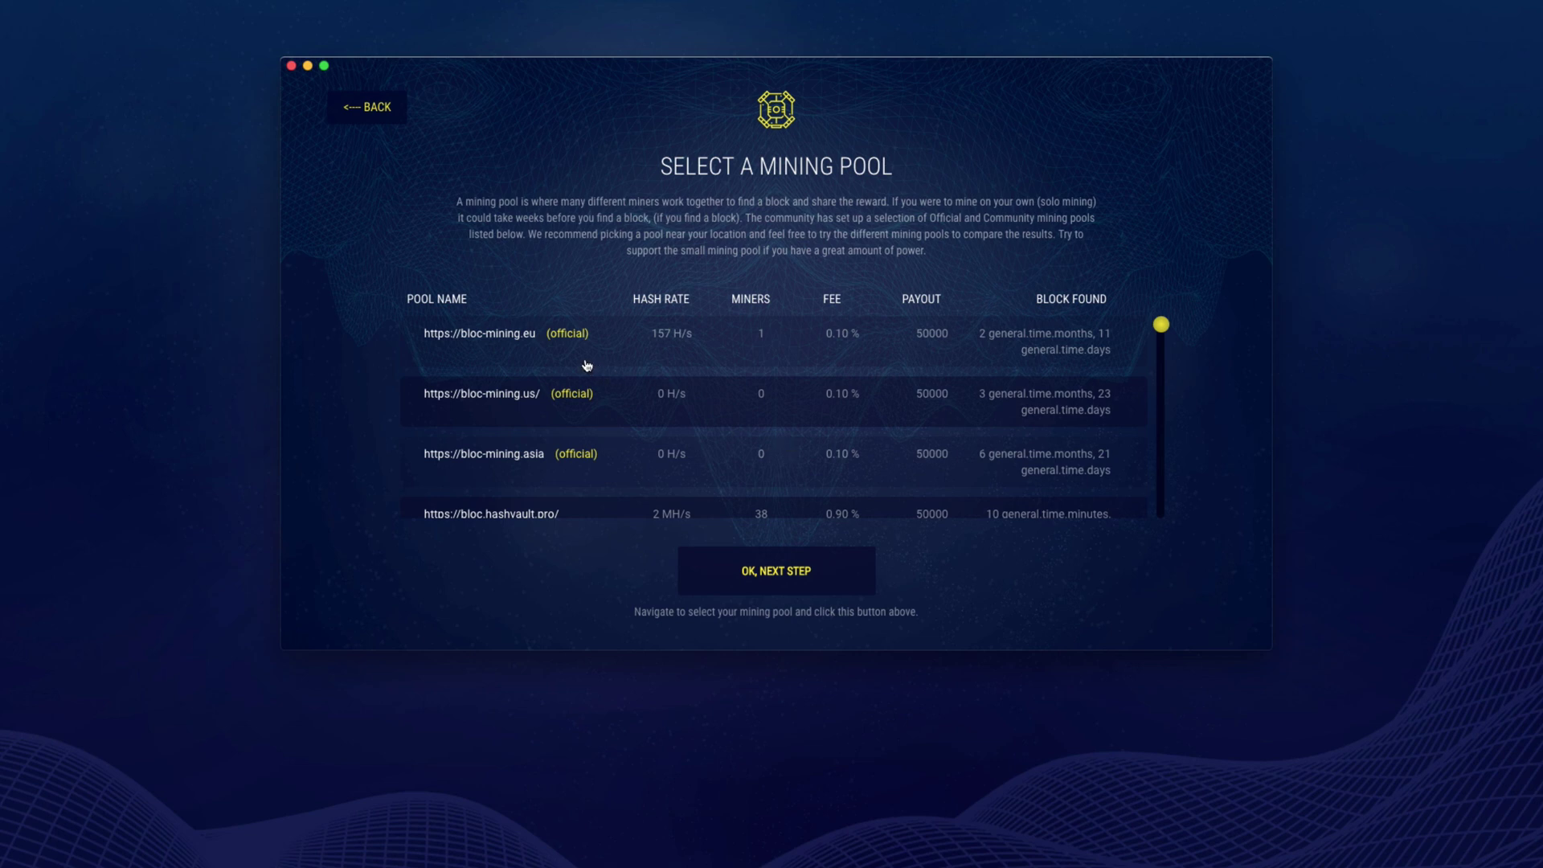
{"action": "scroll", "coordinate": [586, 366], "scroll_direction": "down", "scroll_amount": 4}
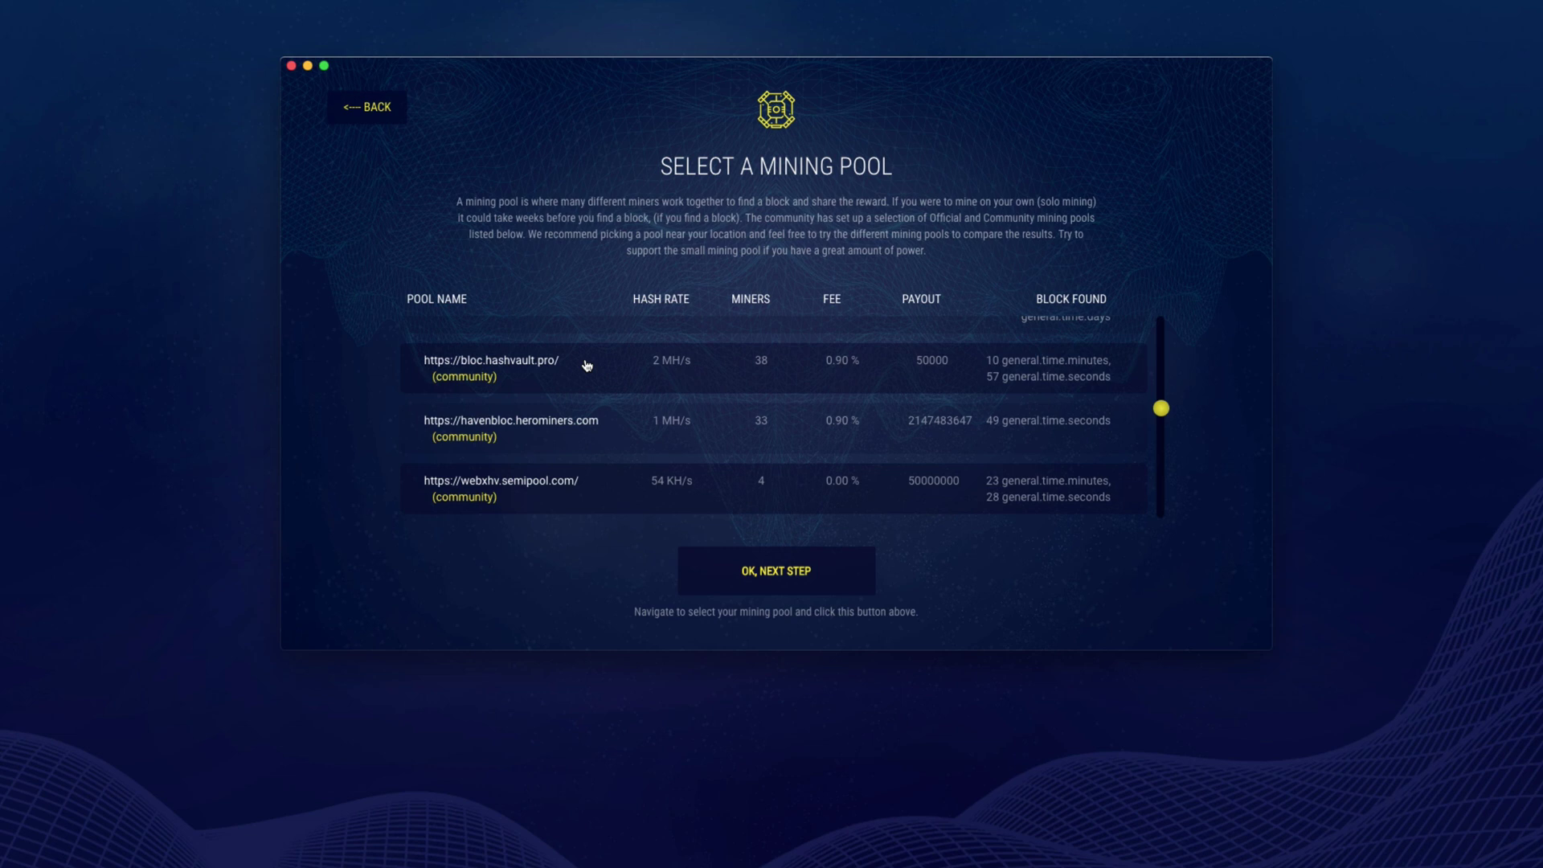
{"action": "scroll", "coordinate": [587, 366], "scroll_direction": "up", "scroll_amount": 4}
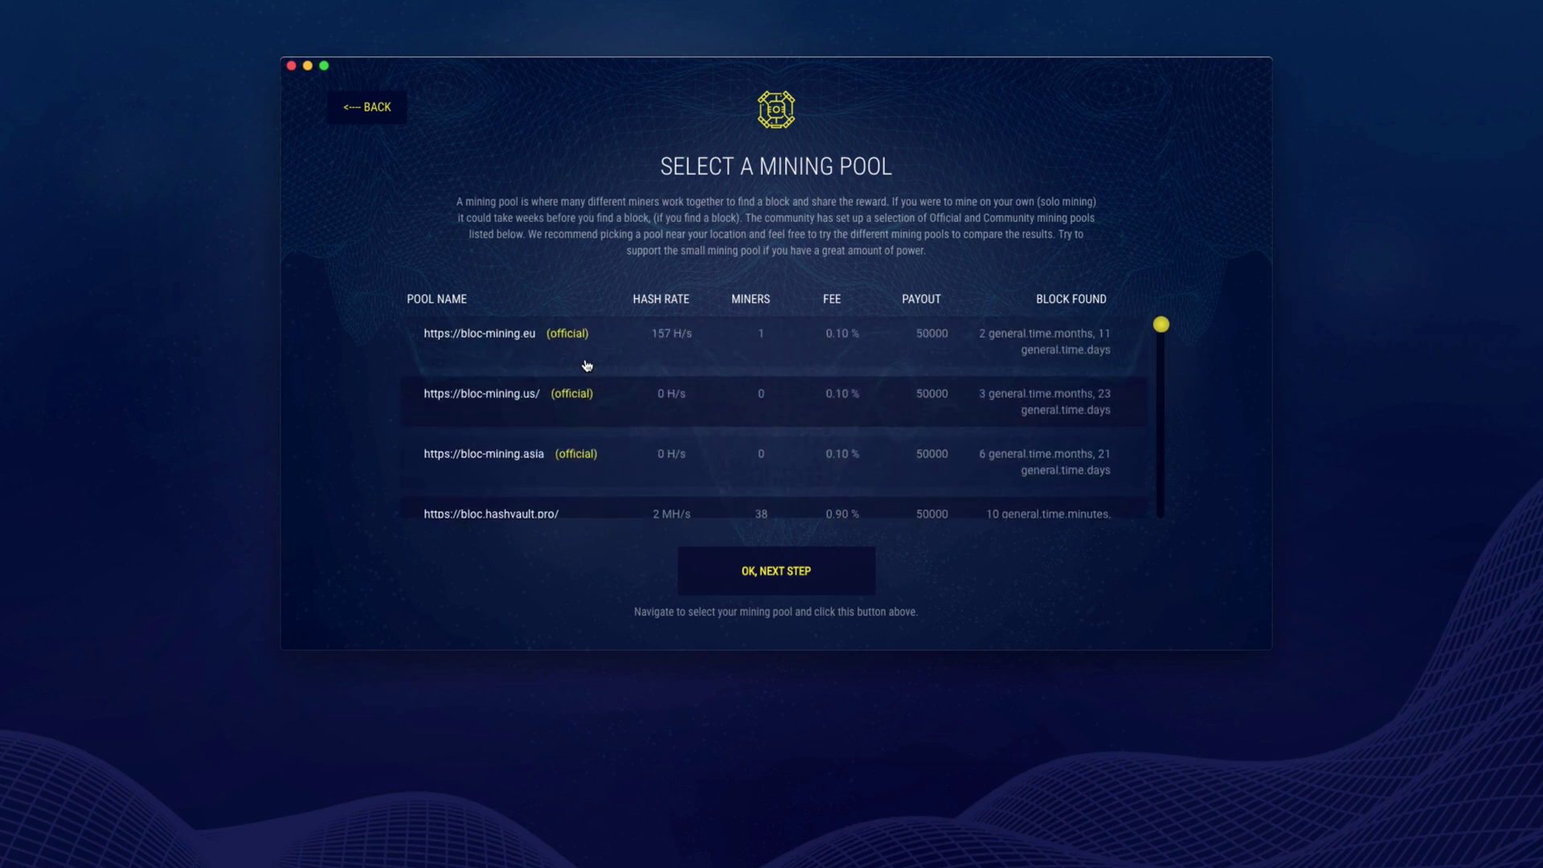
{"action": "left_click", "coordinate": [586, 362]}
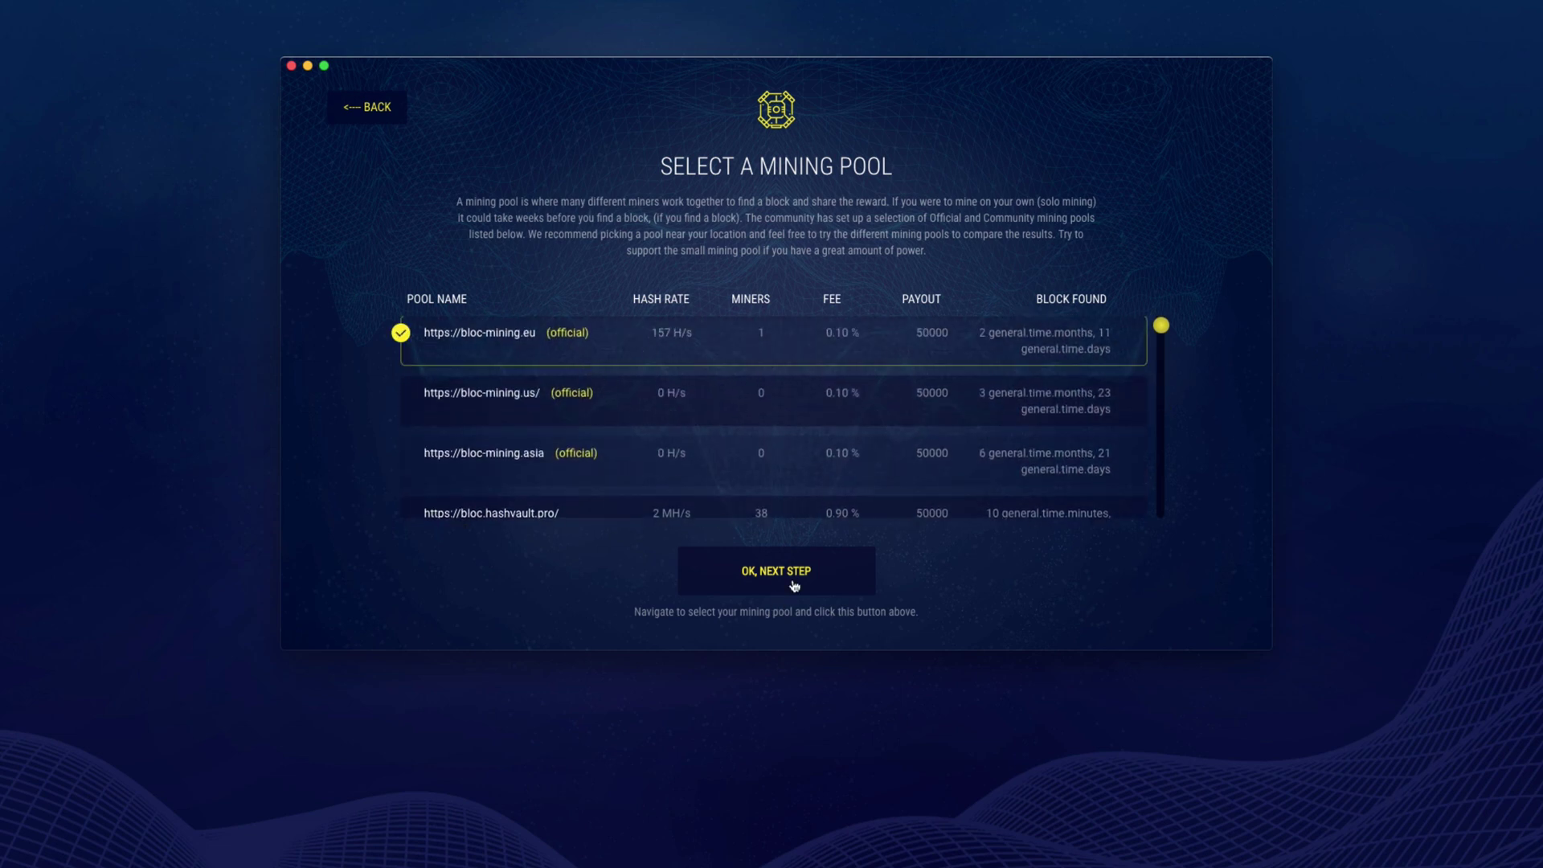
{"action": "left_click", "coordinate": [792, 583]}
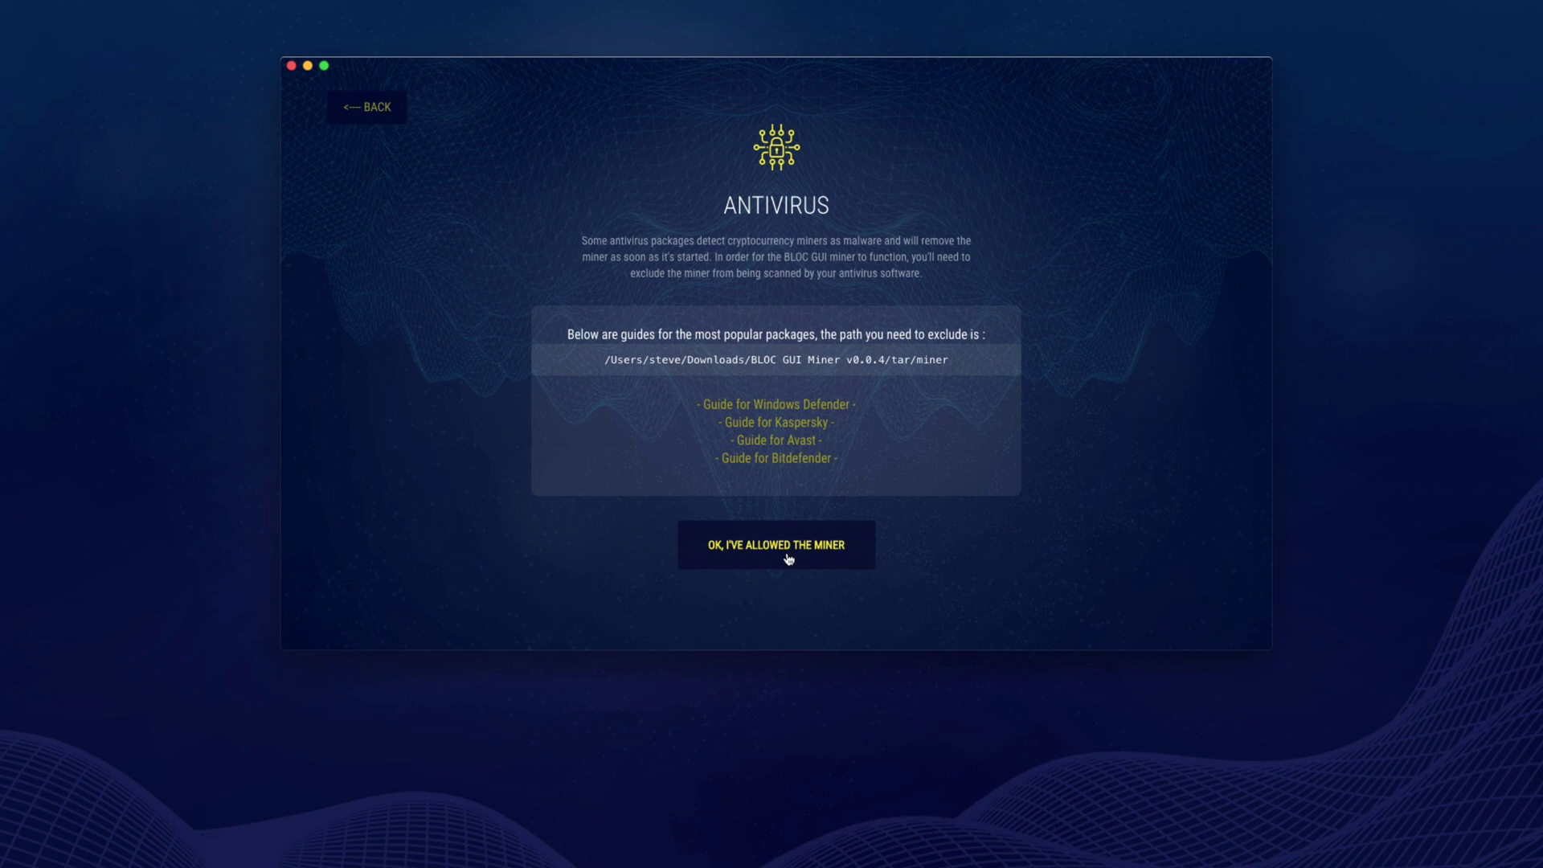
{"action": "left_click", "coordinate": [787, 560]}
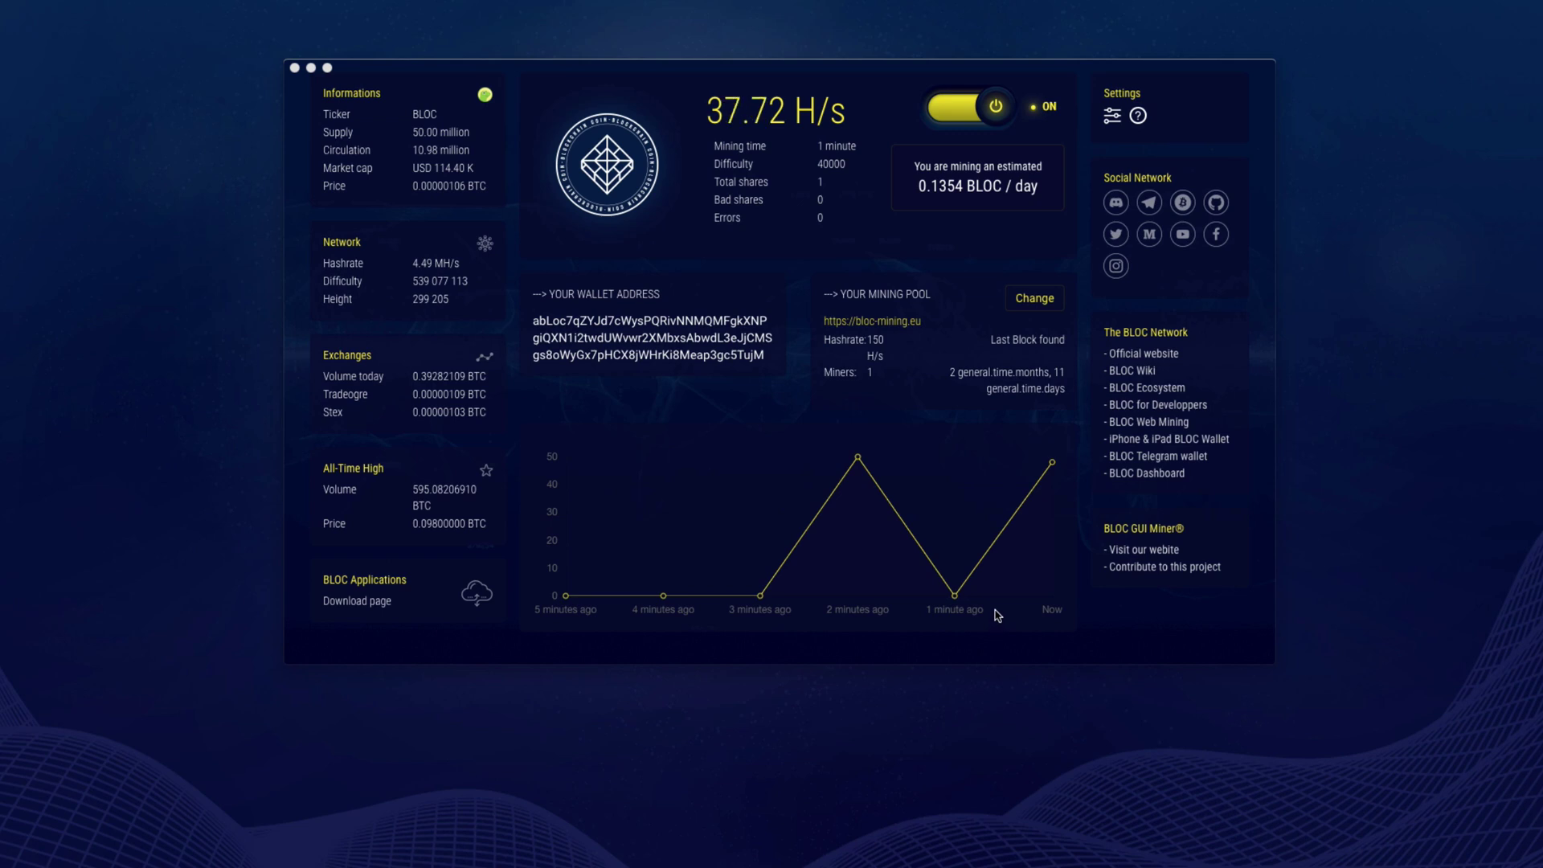
- Let setup finish so mining starts on bloc-mining.eu at about 37.72 H/s
{"action": "left_click", "coordinate": [1142, 118]}
- View the what's-next tips, go BACK to the mining dashboard, and open Settings
{"action": "left_click", "coordinate": [1142, 118]}
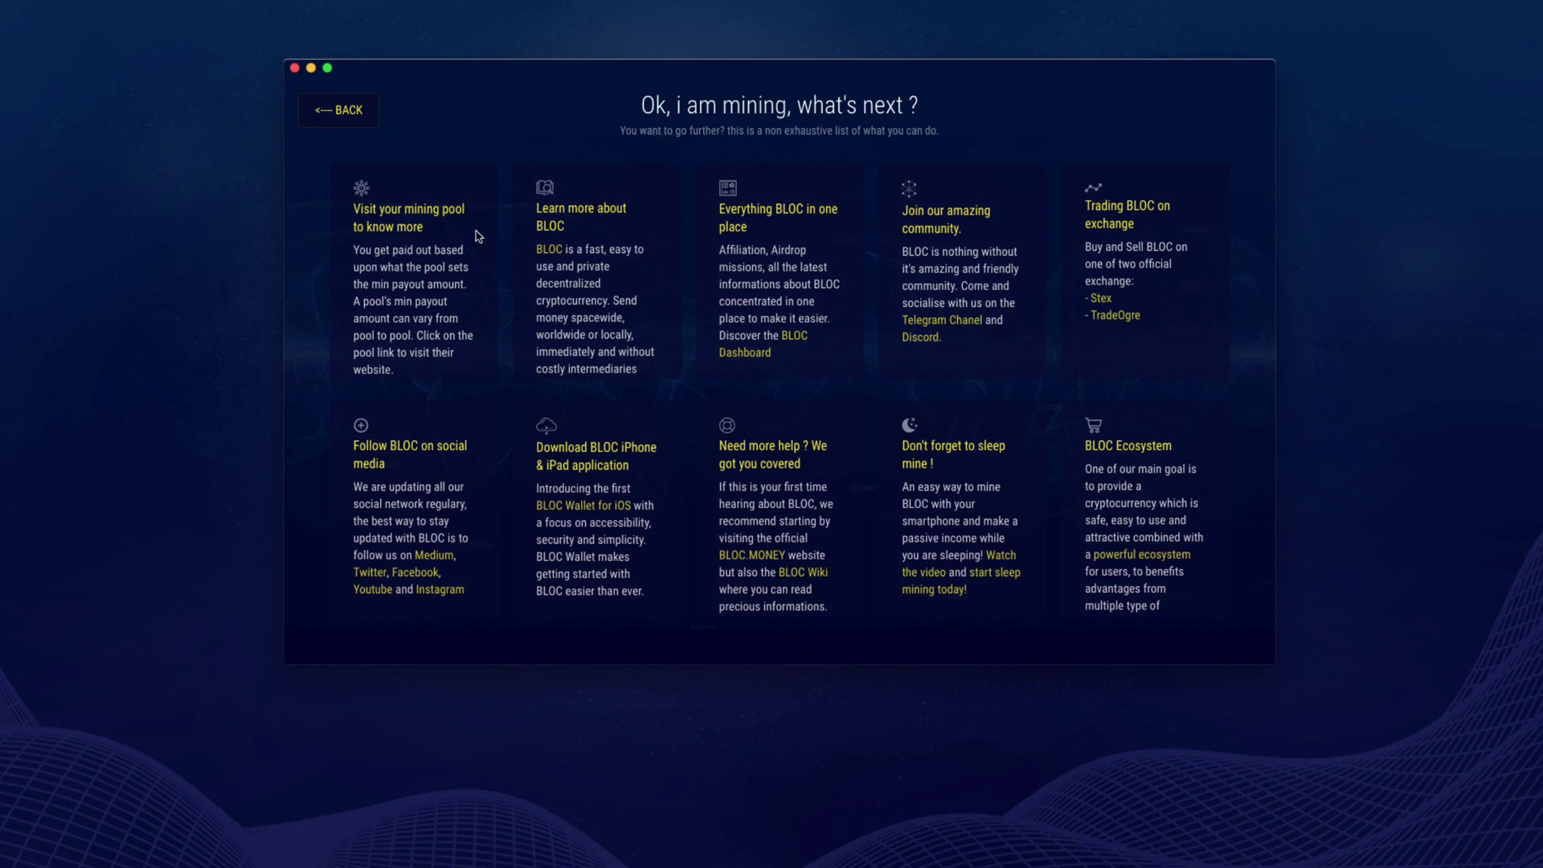
{"action": "left_click", "coordinate": [346, 114]}
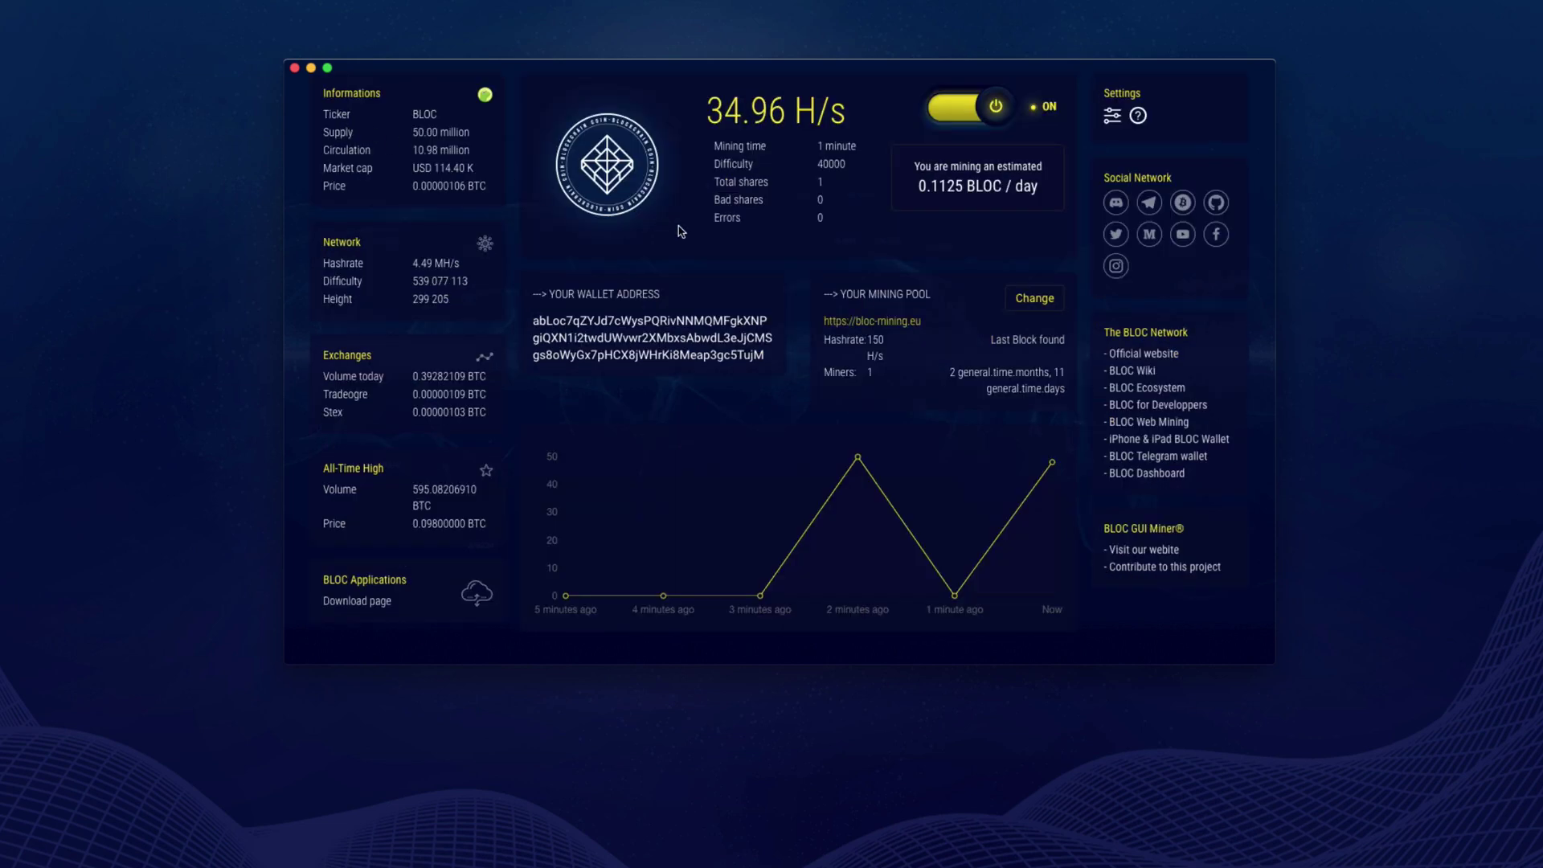
{"action": "left_click", "coordinate": [1113, 117]}
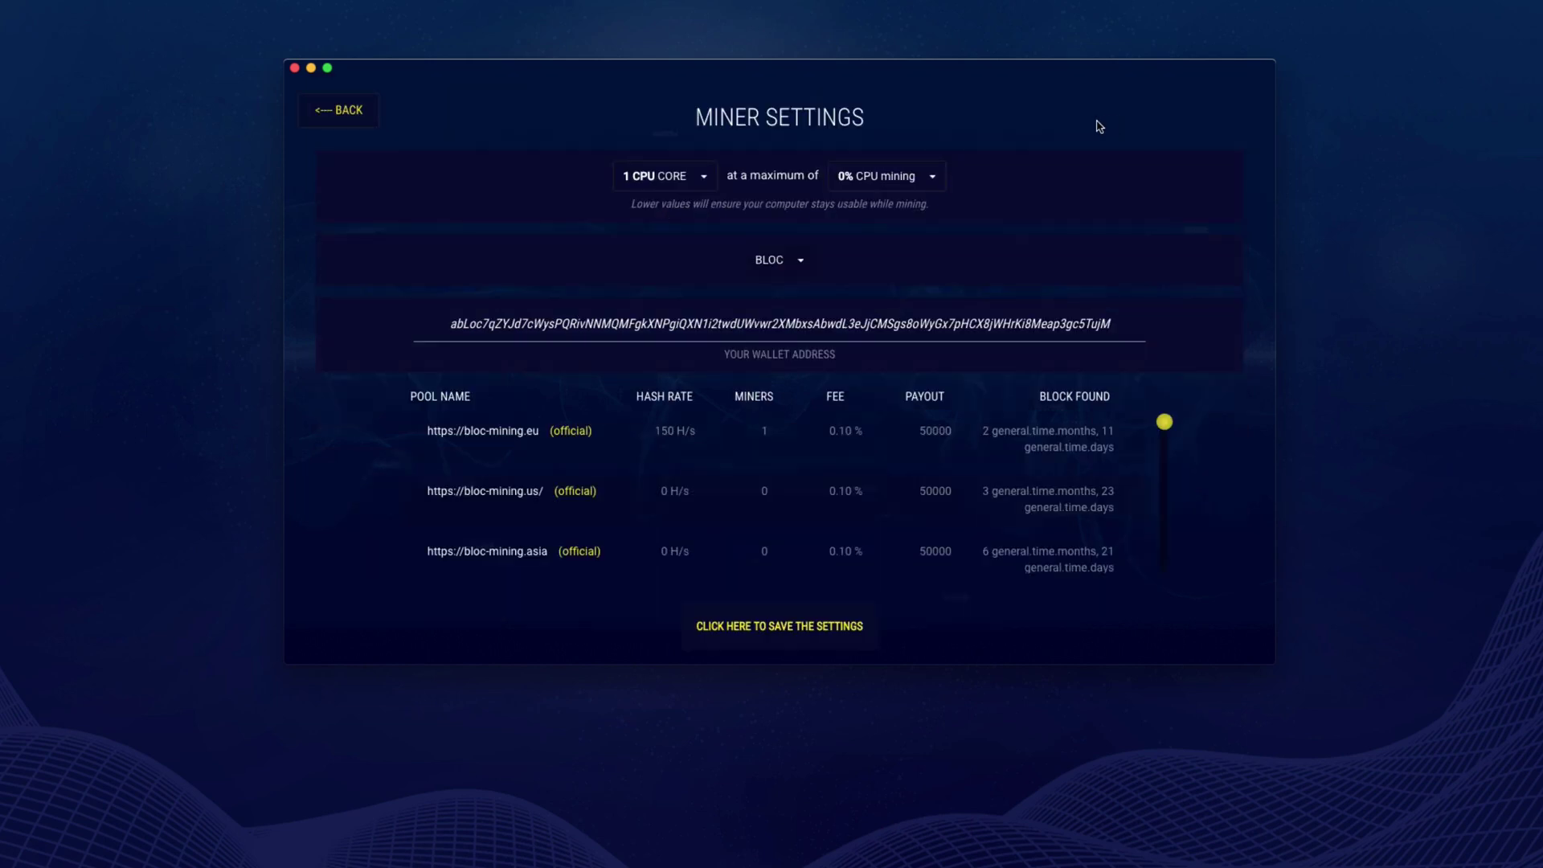
- Set 4 CPU cores and 100% CPU usage on the bloc-mining.eu pool, then save the settings
{"action": "left_click", "coordinate": [679, 181]}
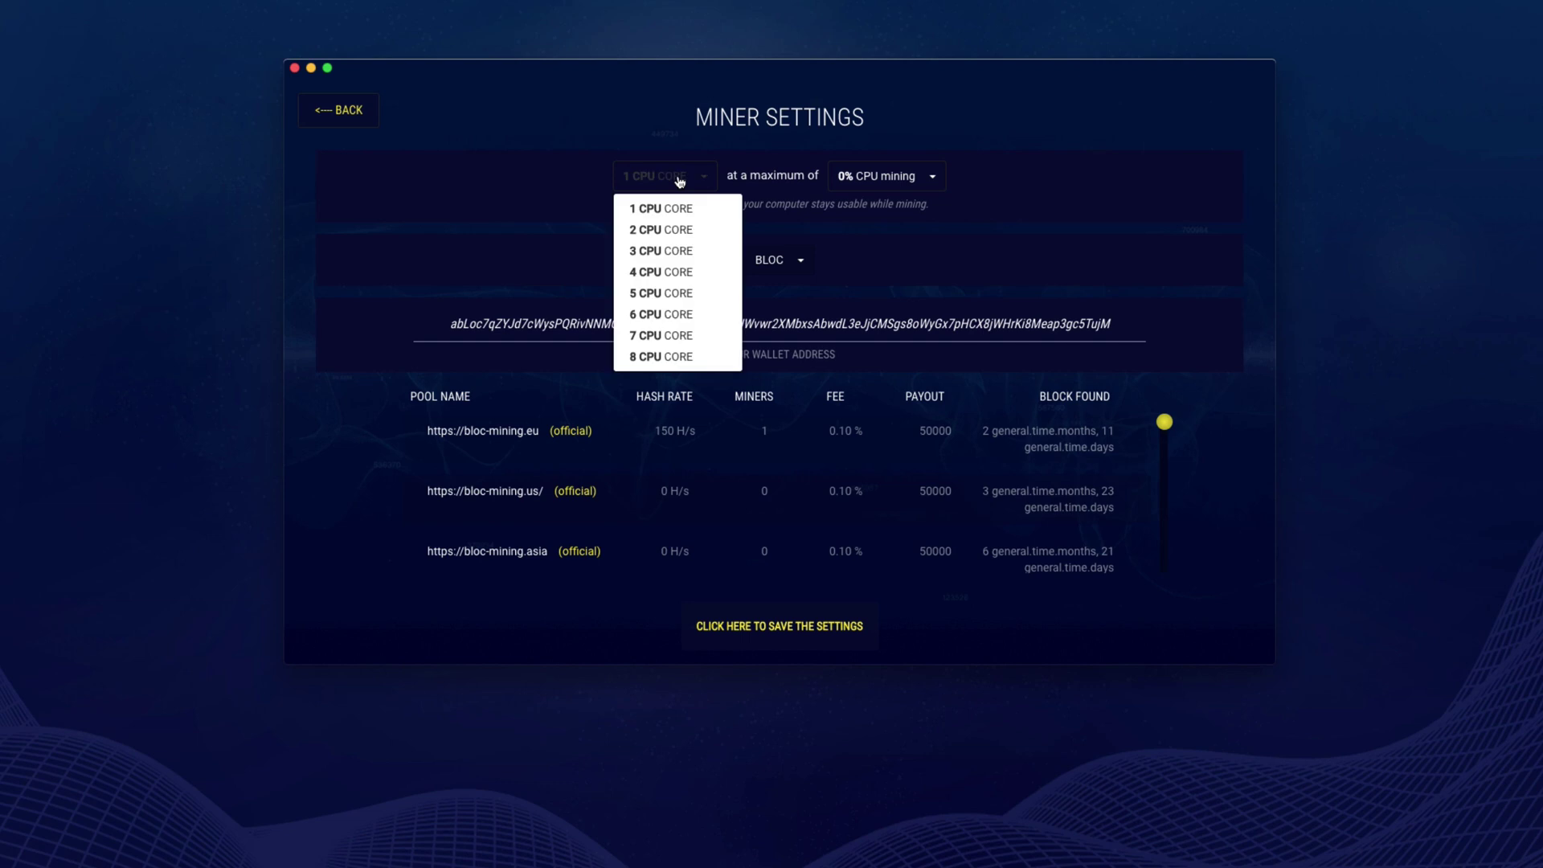
{"action": "left_click", "coordinate": [691, 276]}
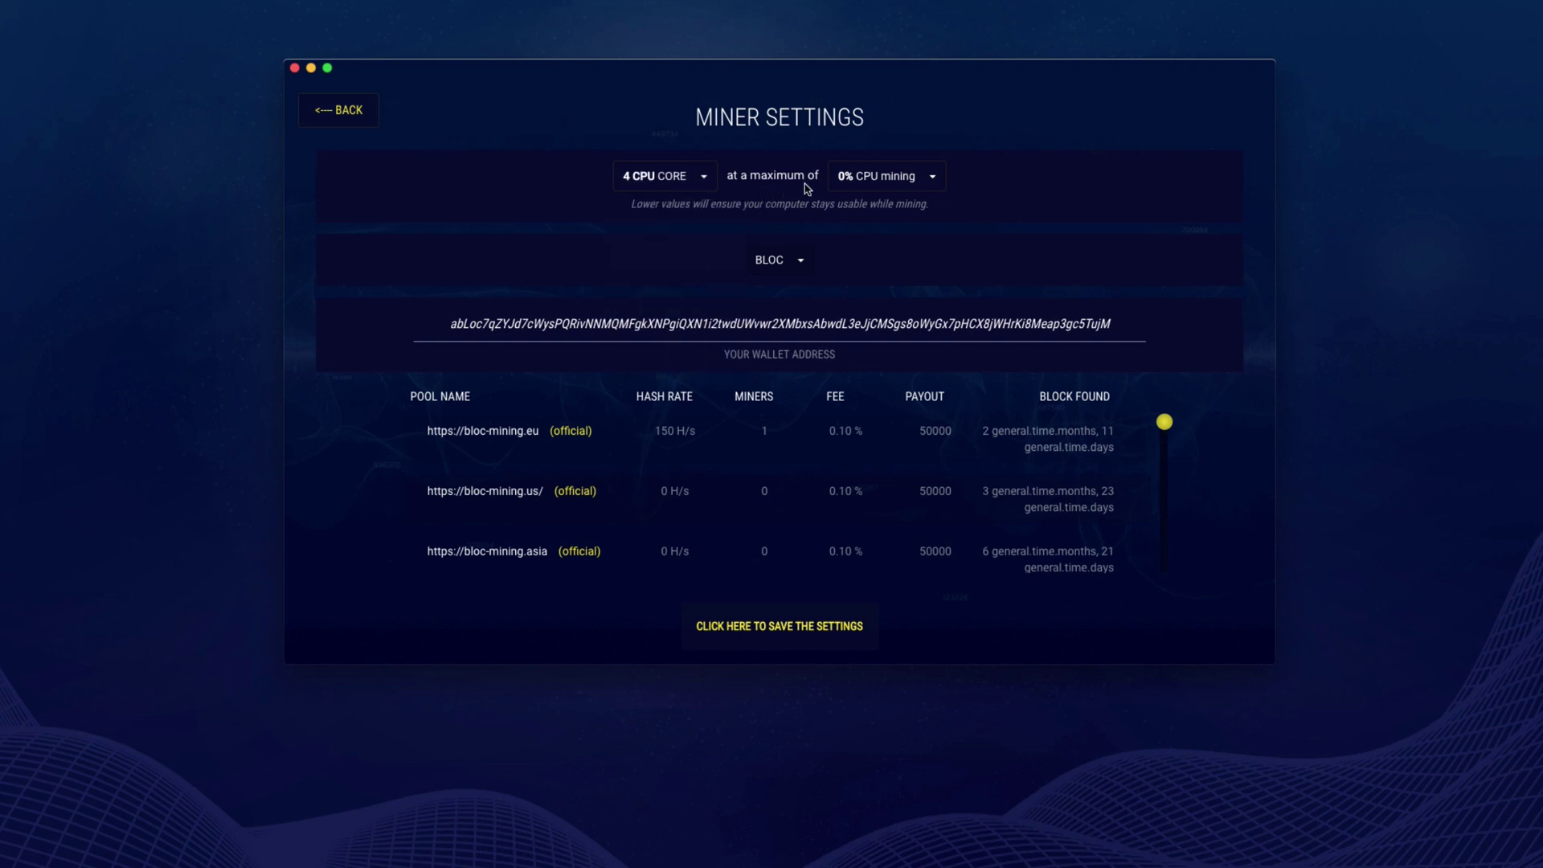
{"action": "left_click", "coordinate": [916, 184]}
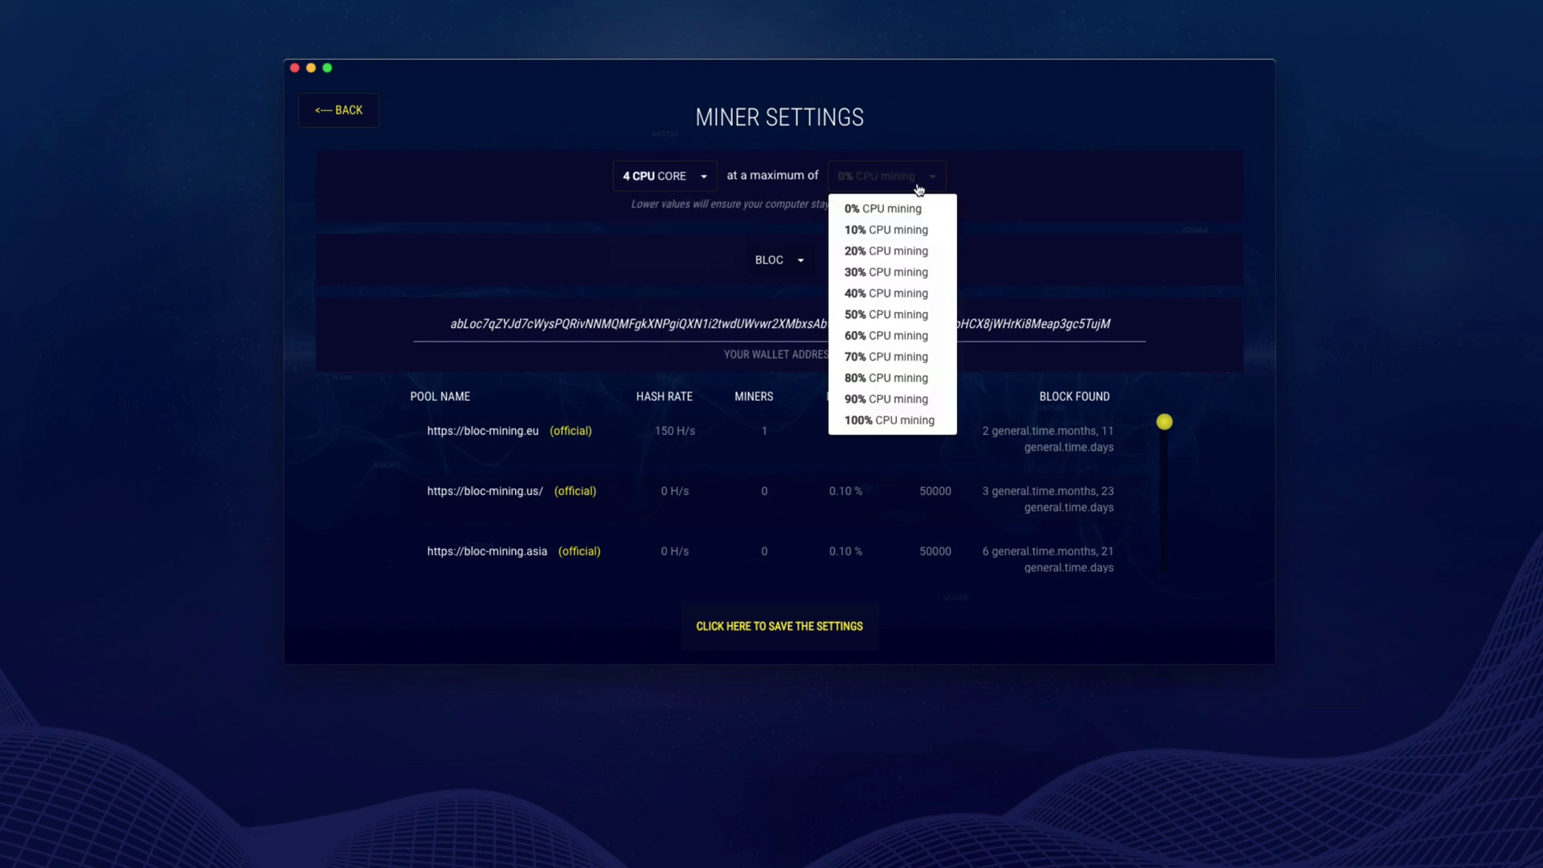
{"action": "left_click", "coordinate": [869, 419]}
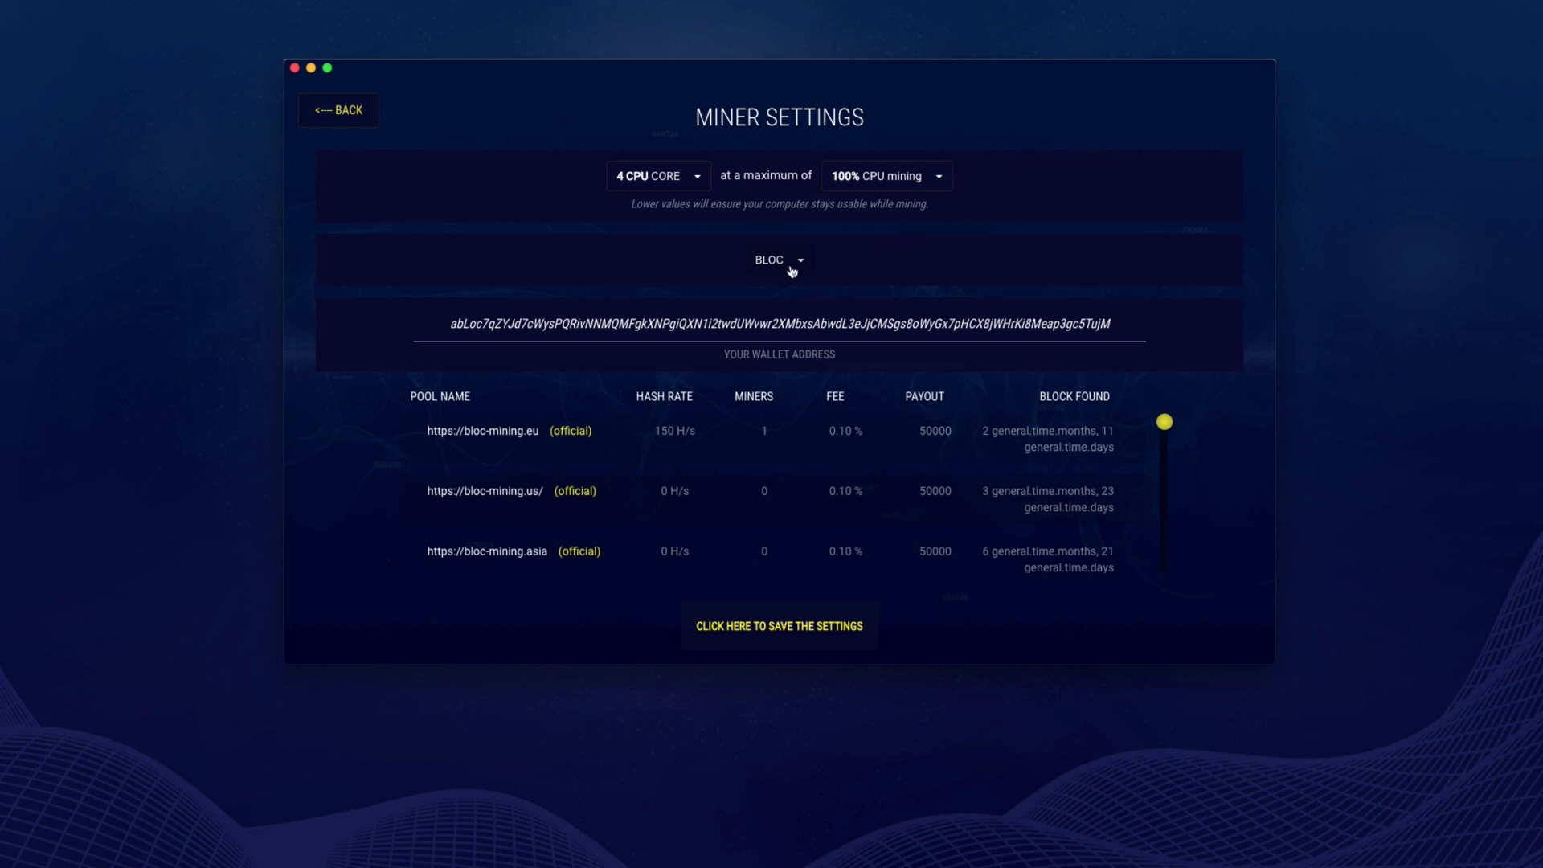
{"action": "left_click", "coordinate": [668, 436]}
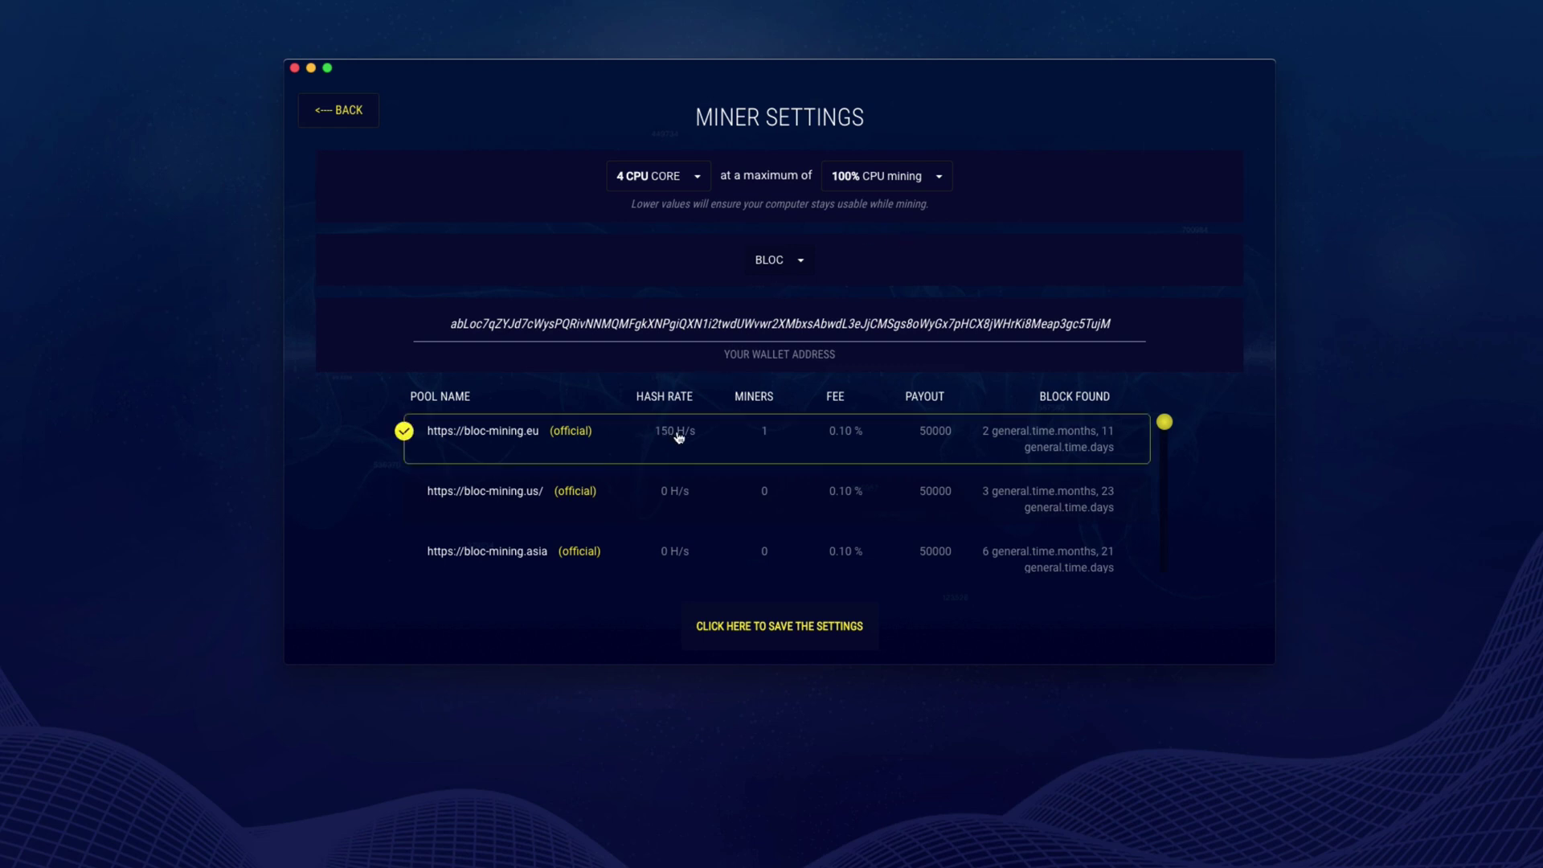
{"action": "left_click", "coordinate": [778, 628]}
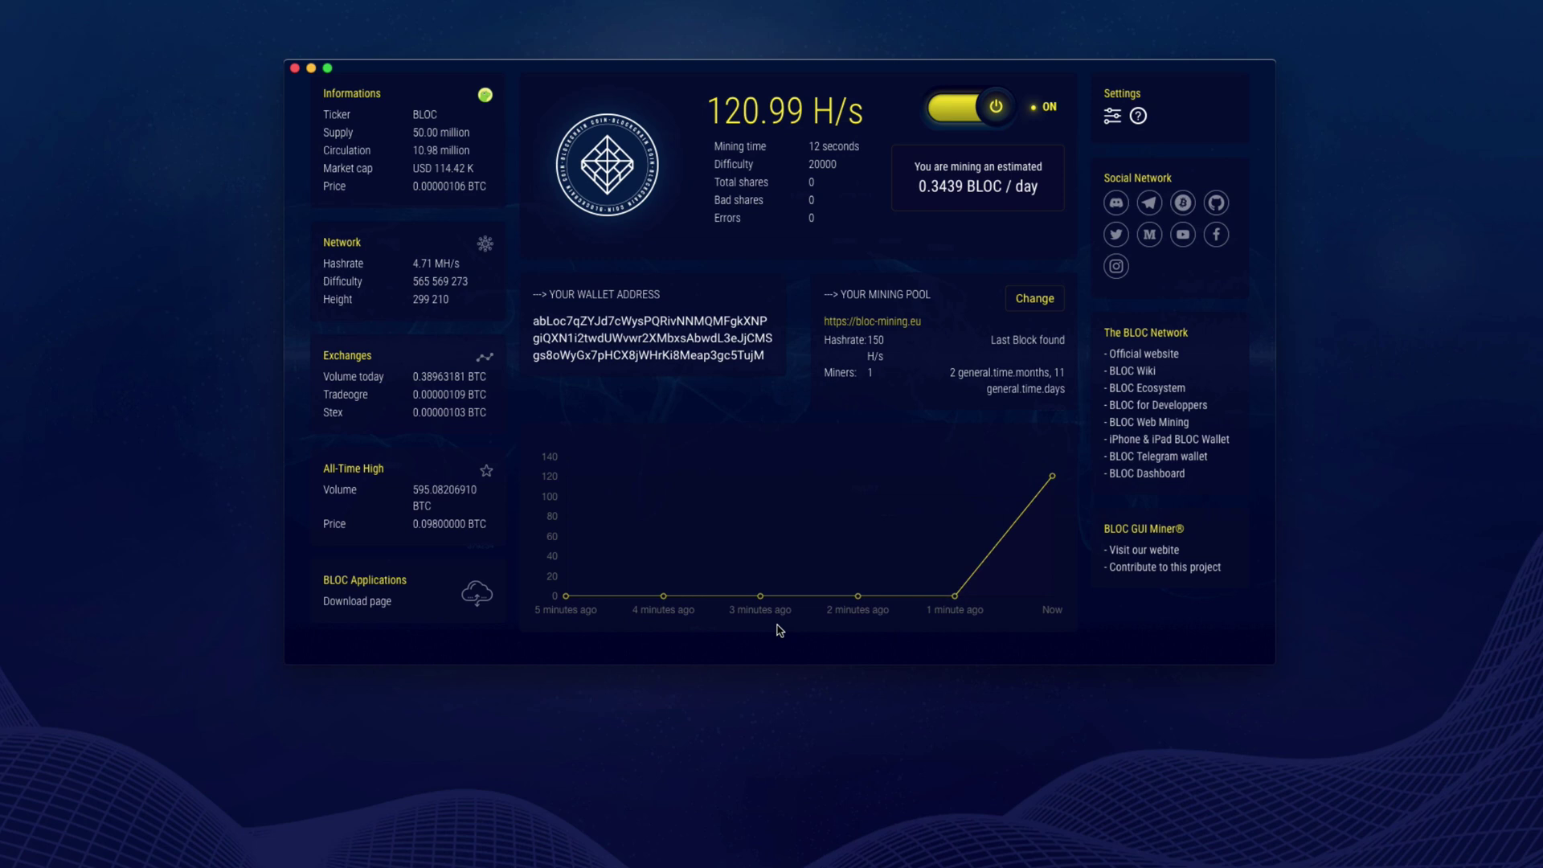
{"action": "double_click", "coordinate": [736, 354]}
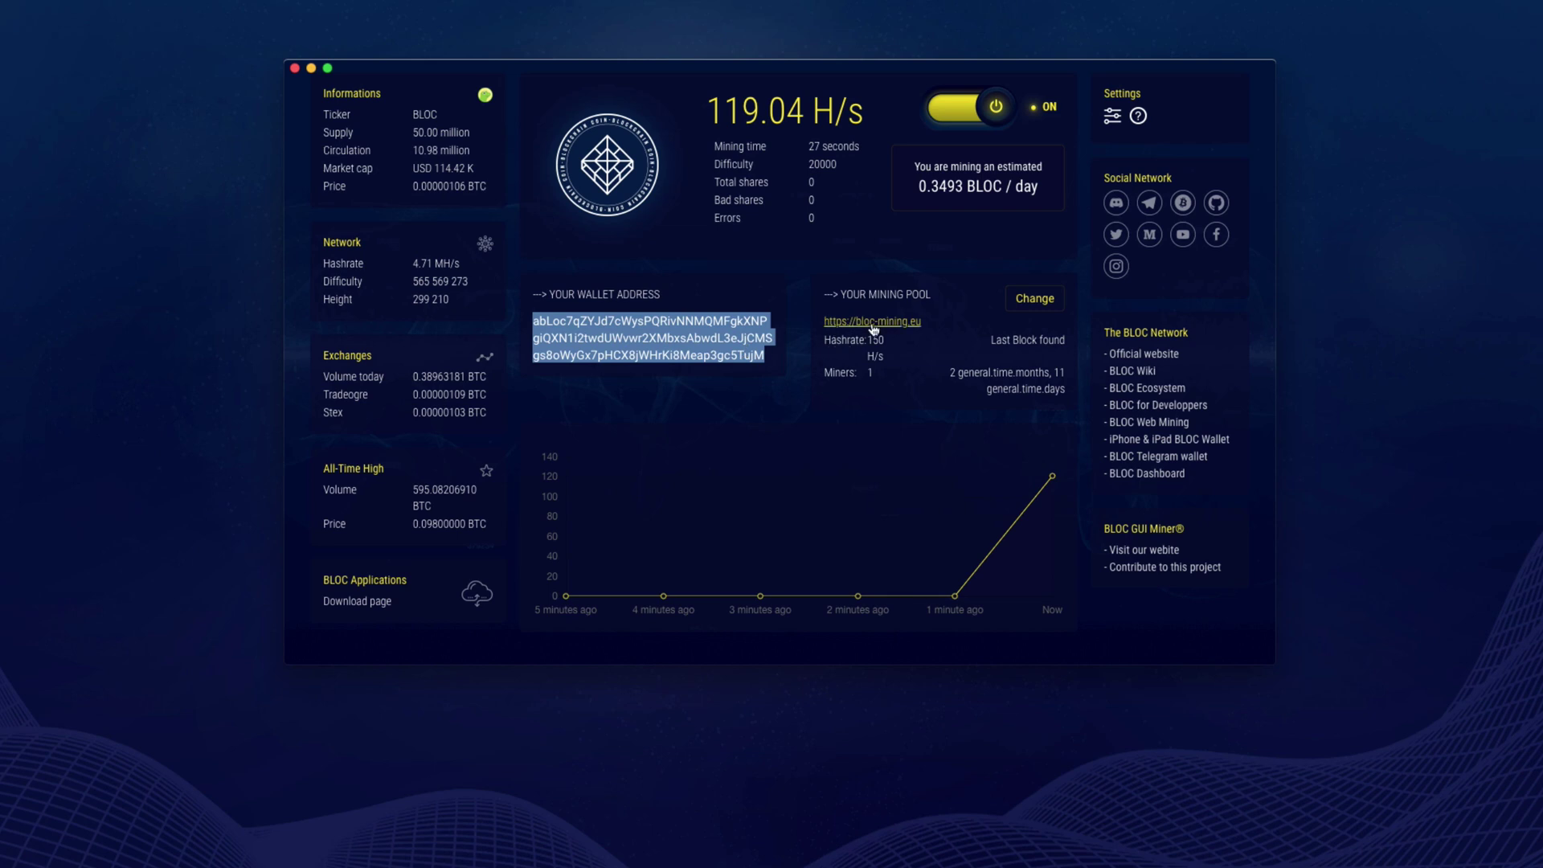
{"action": "left_click", "coordinate": [874, 323]}
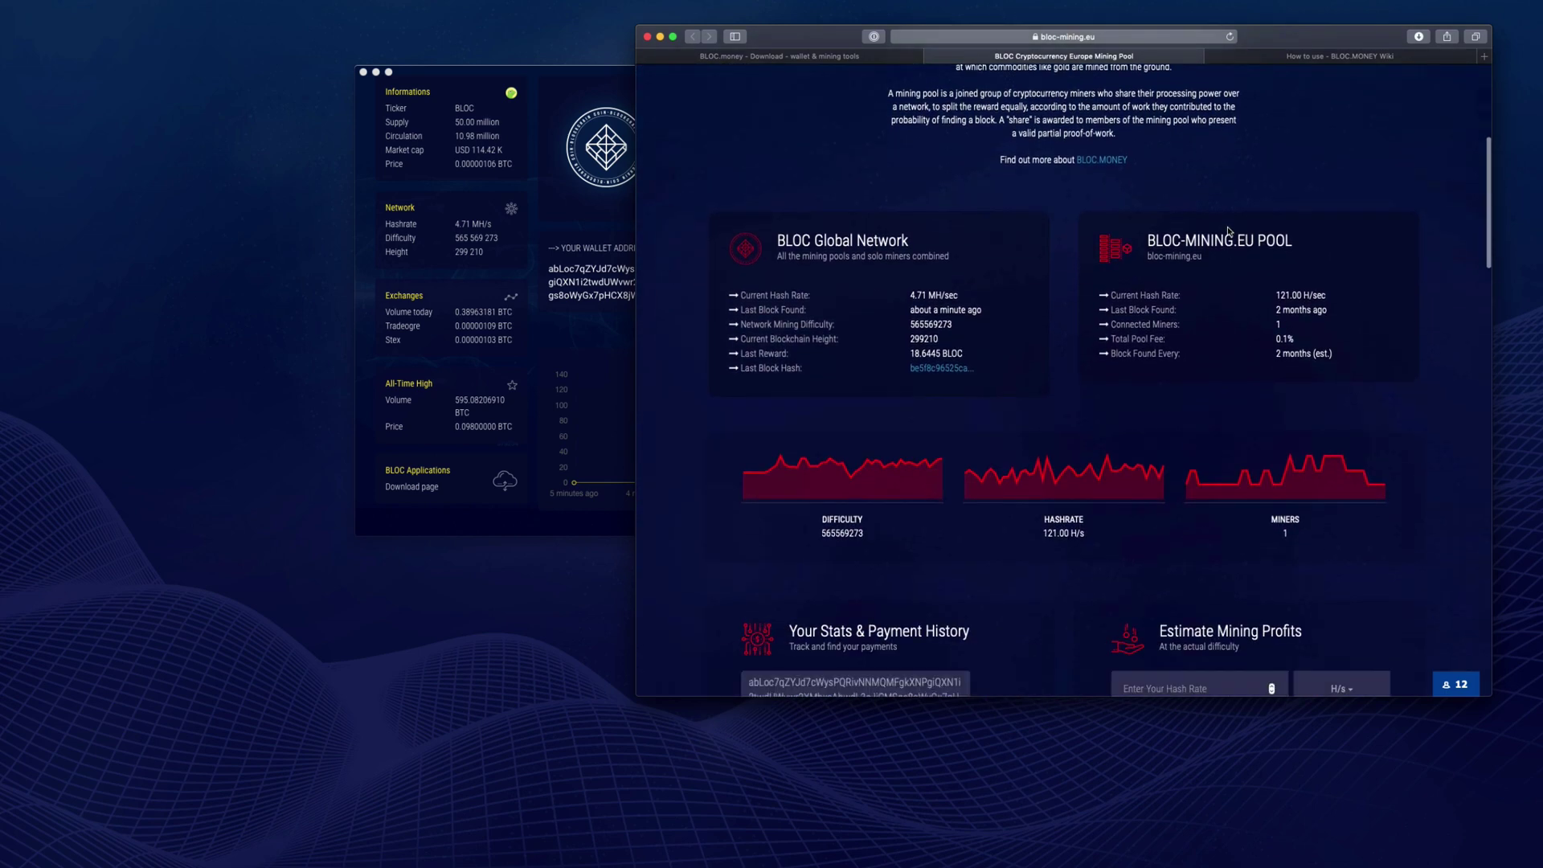
- Look up the wallet on bloc-mining.eu and review its 121.00 H/s rate, 2.0540 BLOC pending and payments
{"action": "triple_click", "coordinate": [914, 473]}
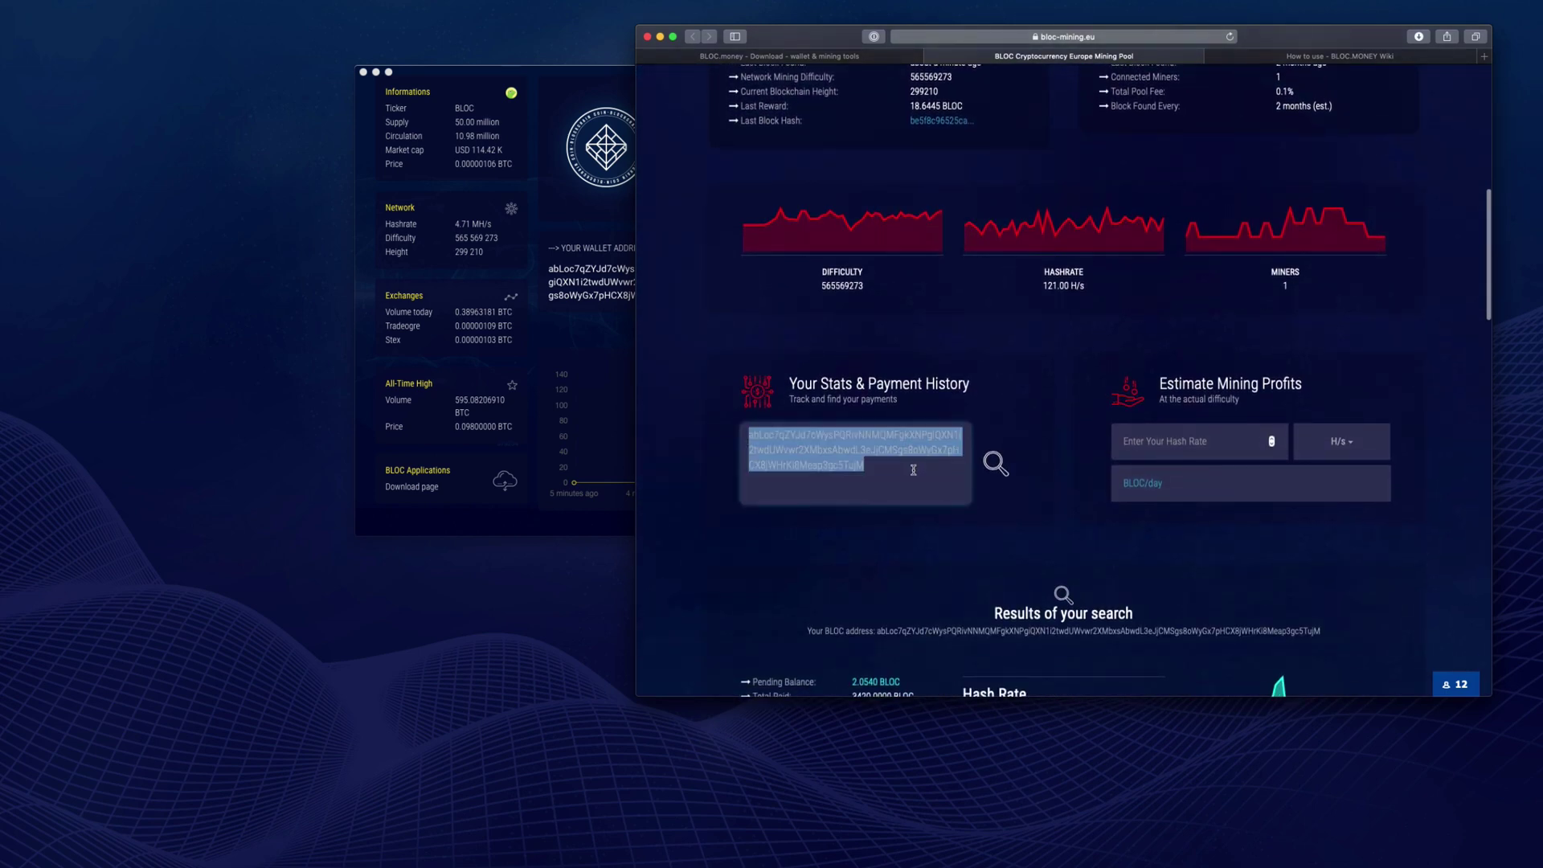
{"action": "left_click", "coordinate": [913, 470]}
{"action": "left_click", "coordinate": [988, 466]}
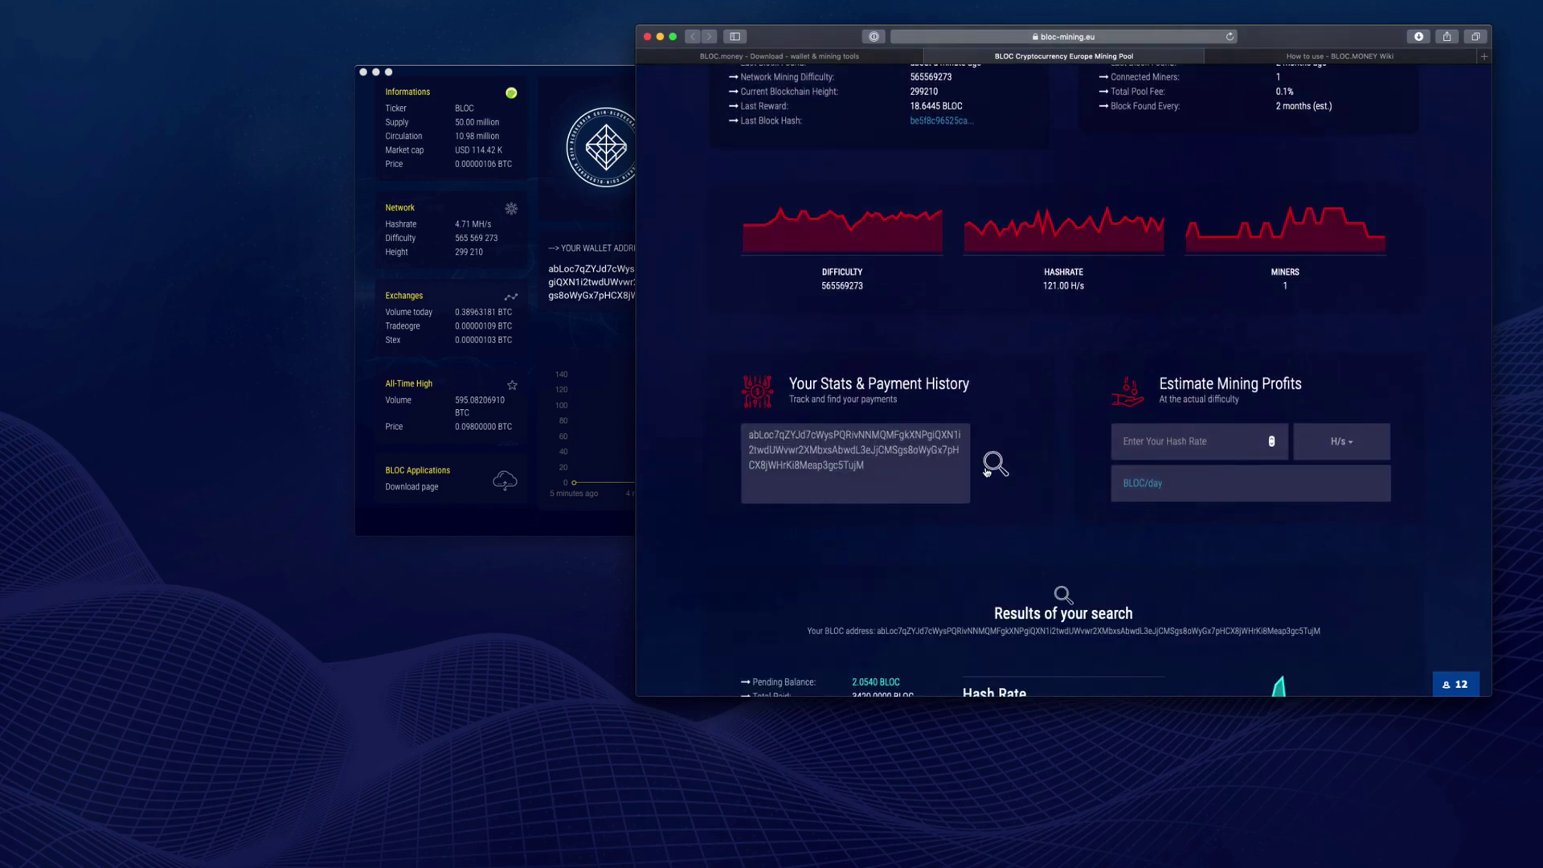
{"action": "scroll", "coordinate": [1093, 468], "scroll_direction": "down", "scroll_amount": 5}
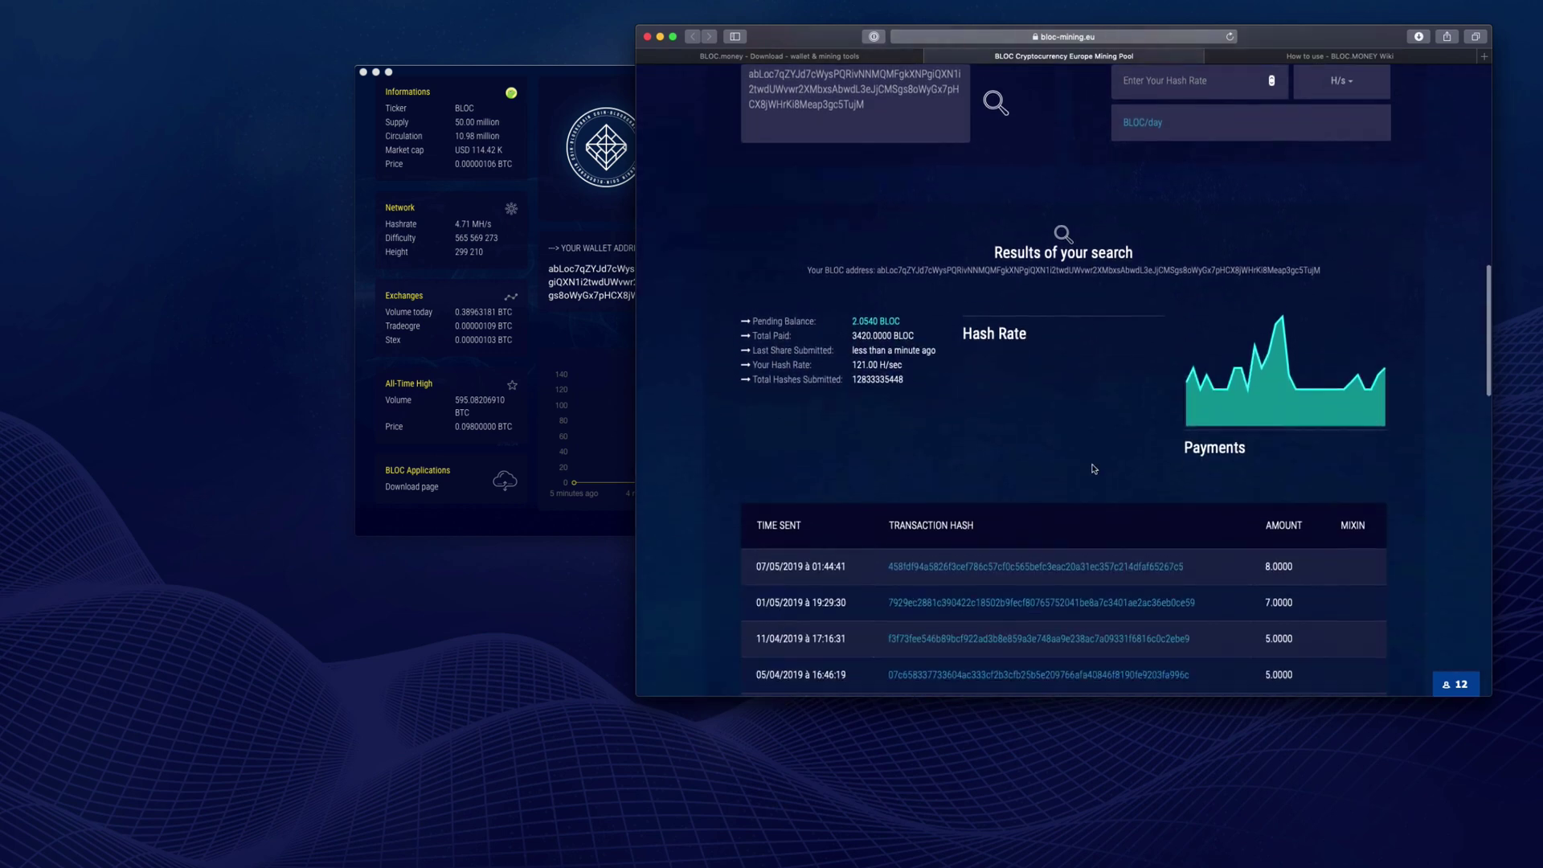
{"action": "scroll", "coordinate": [946, 414], "scroll_direction": "down", "scroll_amount": 1}
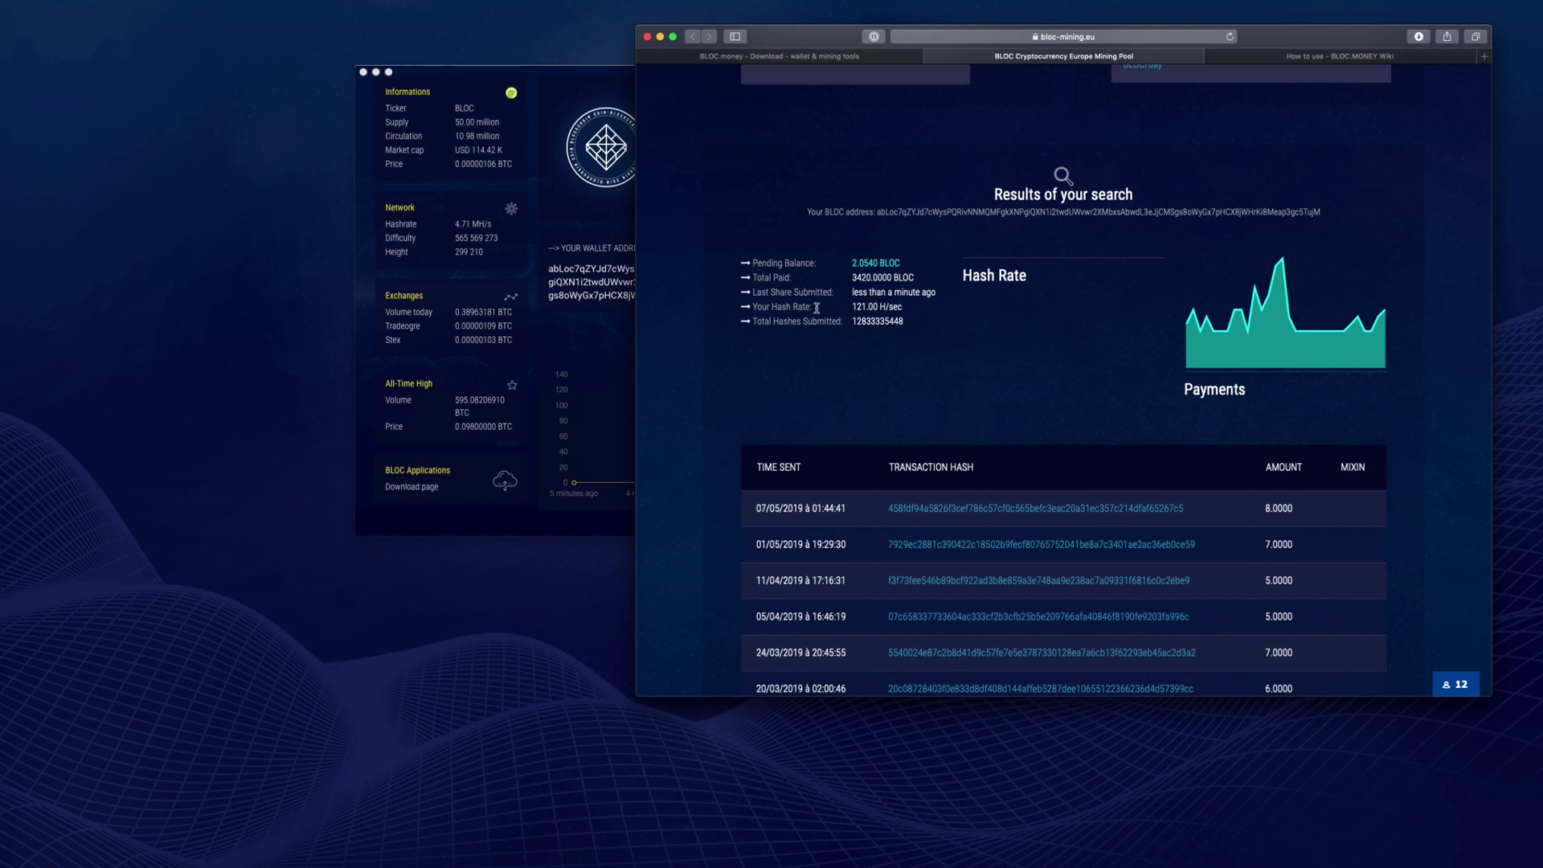
{"action": "scroll", "coordinate": [934, 330], "scroll_direction": "down", "scroll_amount": 8}
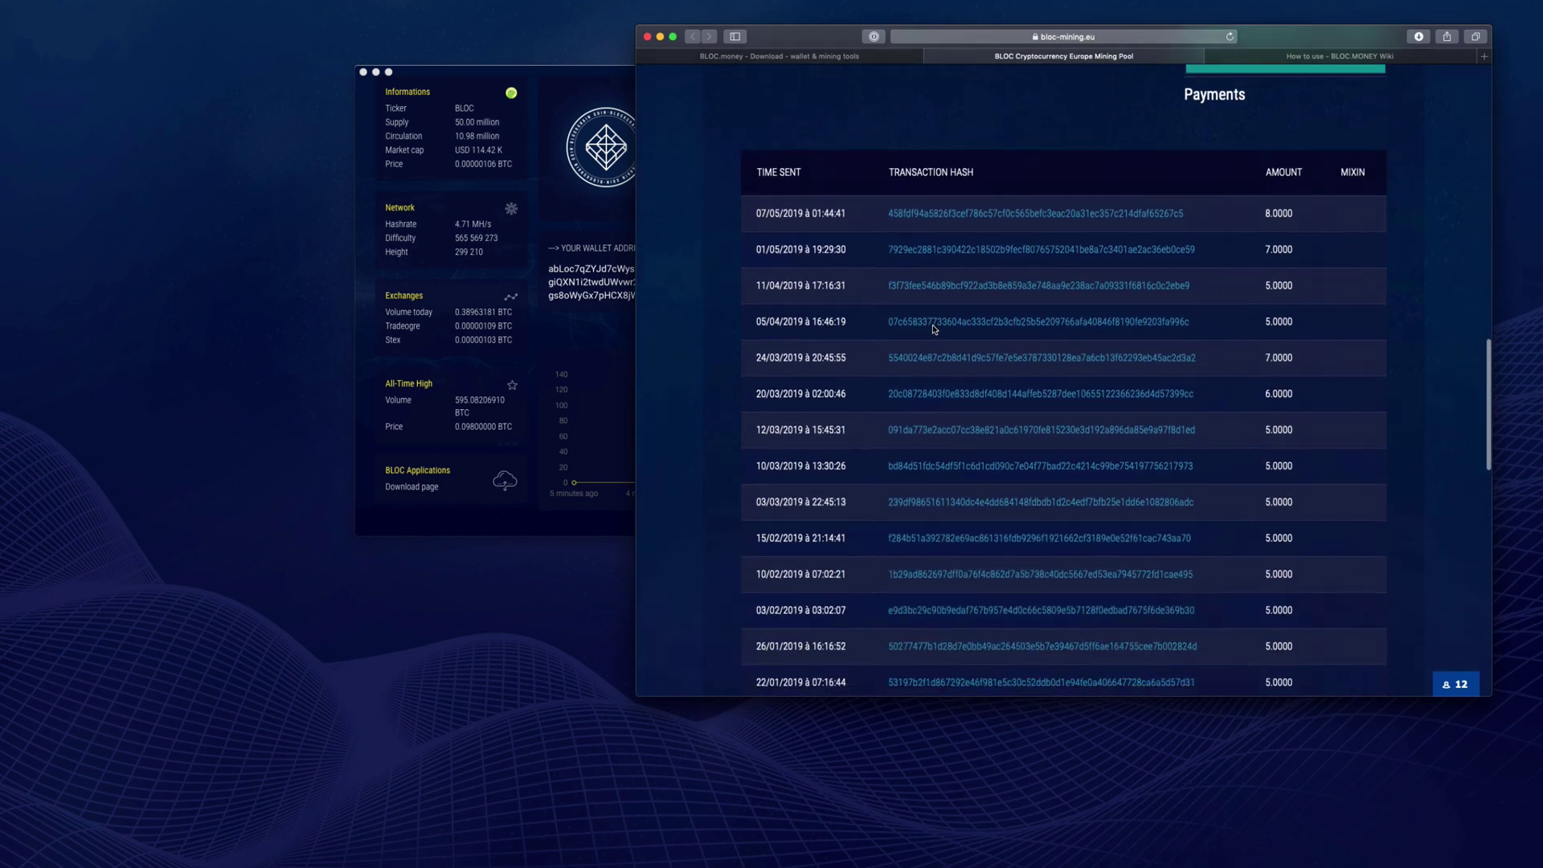
{"action": "scroll", "coordinate": [934, 330], "scroll_direction": "down", "scroll_amount": 5}
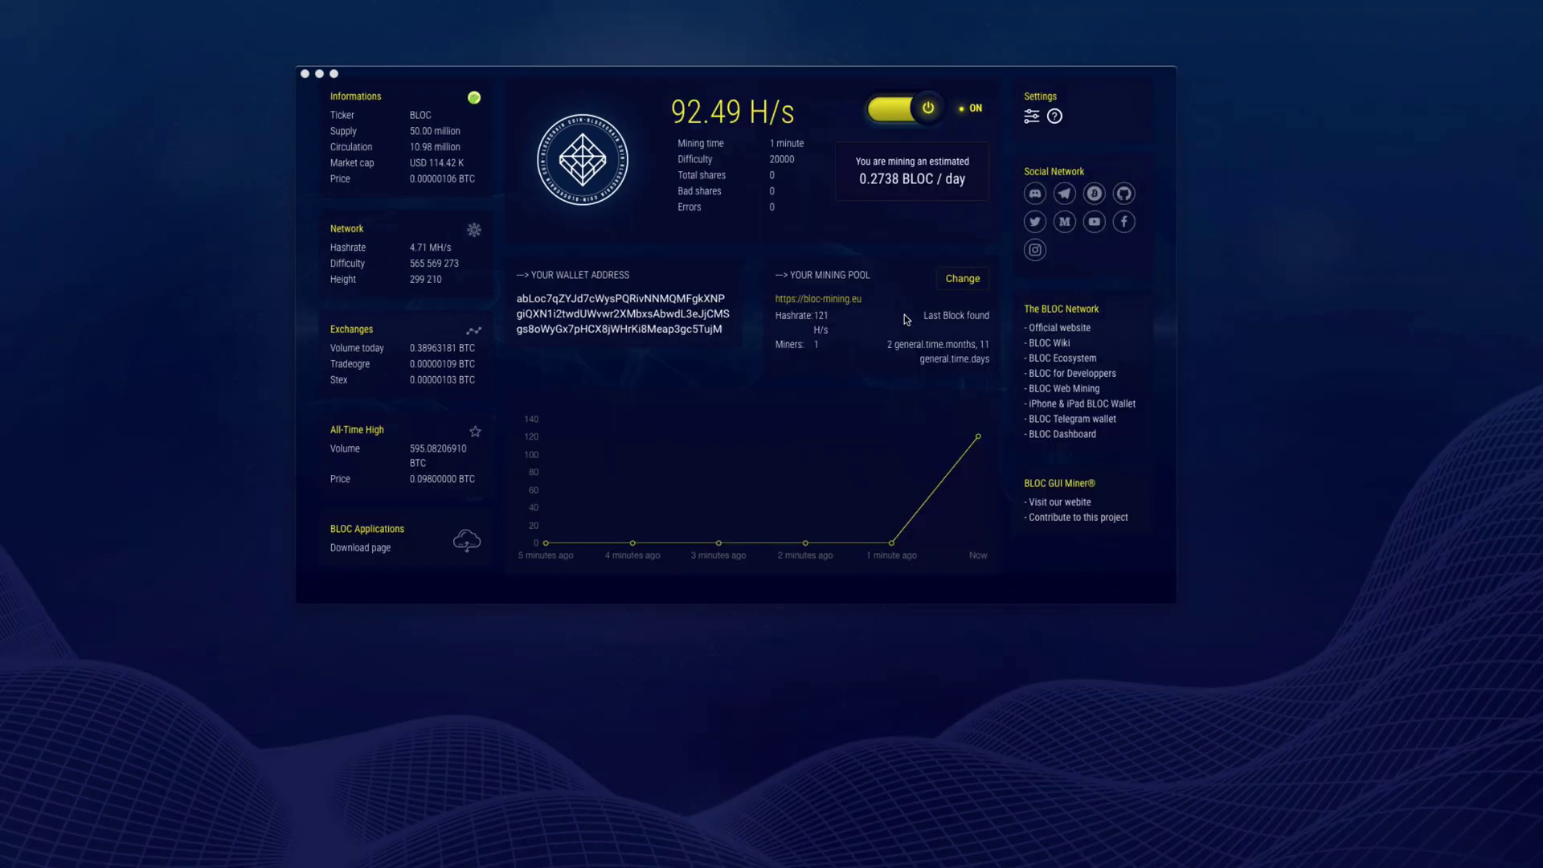
- Change the miner's pool to the bloc.hashvault.pro community pool and save the settings
{"action": "left_click", "coordinate": [963, 281]}
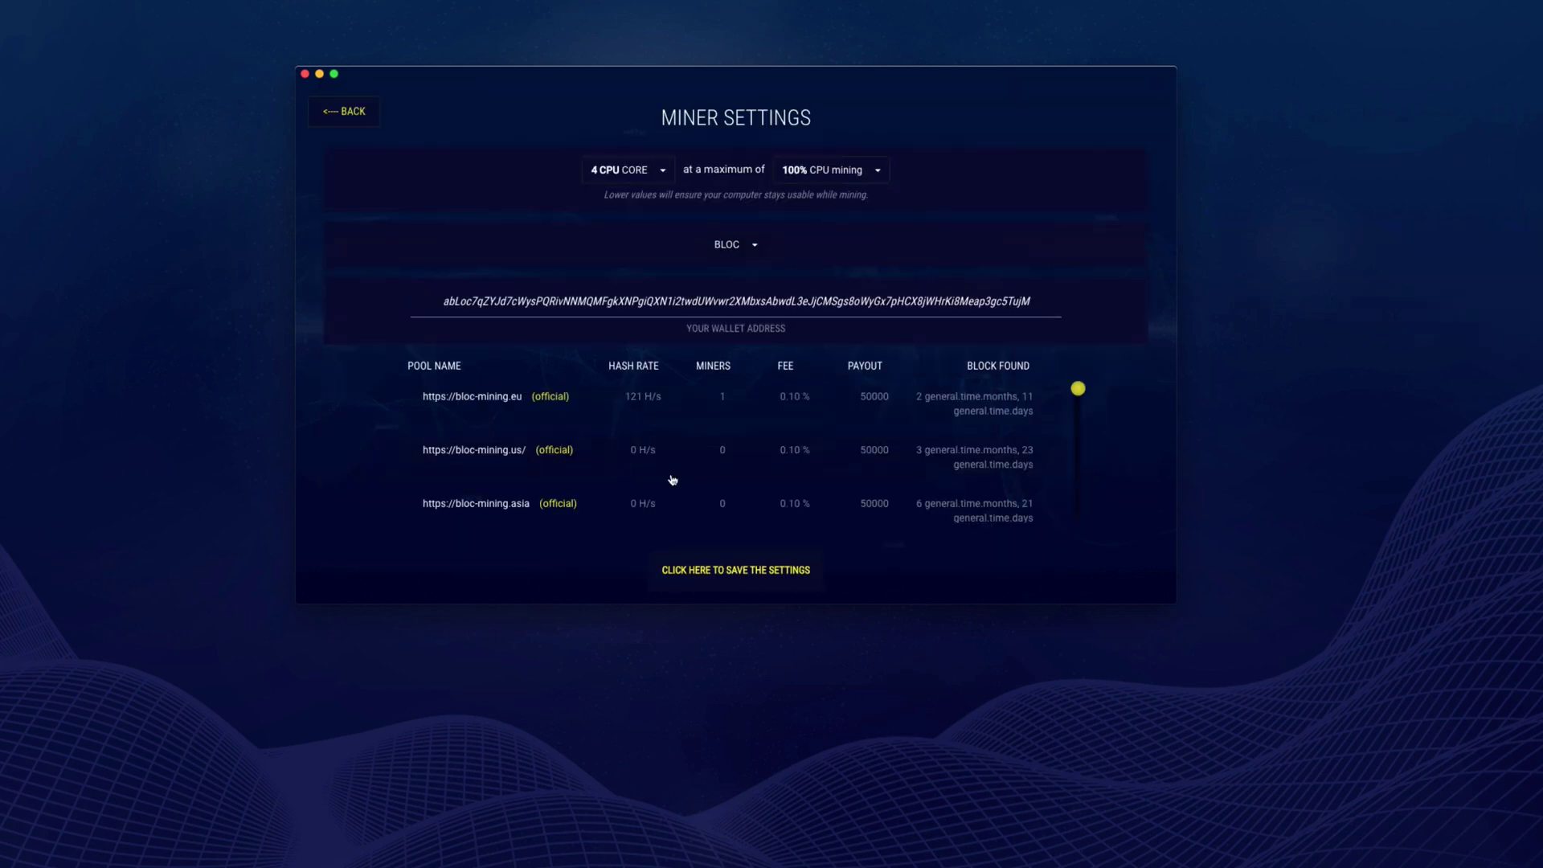
{"action": "scroll", "coordinate": [688, 471], "scroll_direction": "down", "scroll_amount": 1}
{"action": "left_click", "coordinate": [691, 469]}
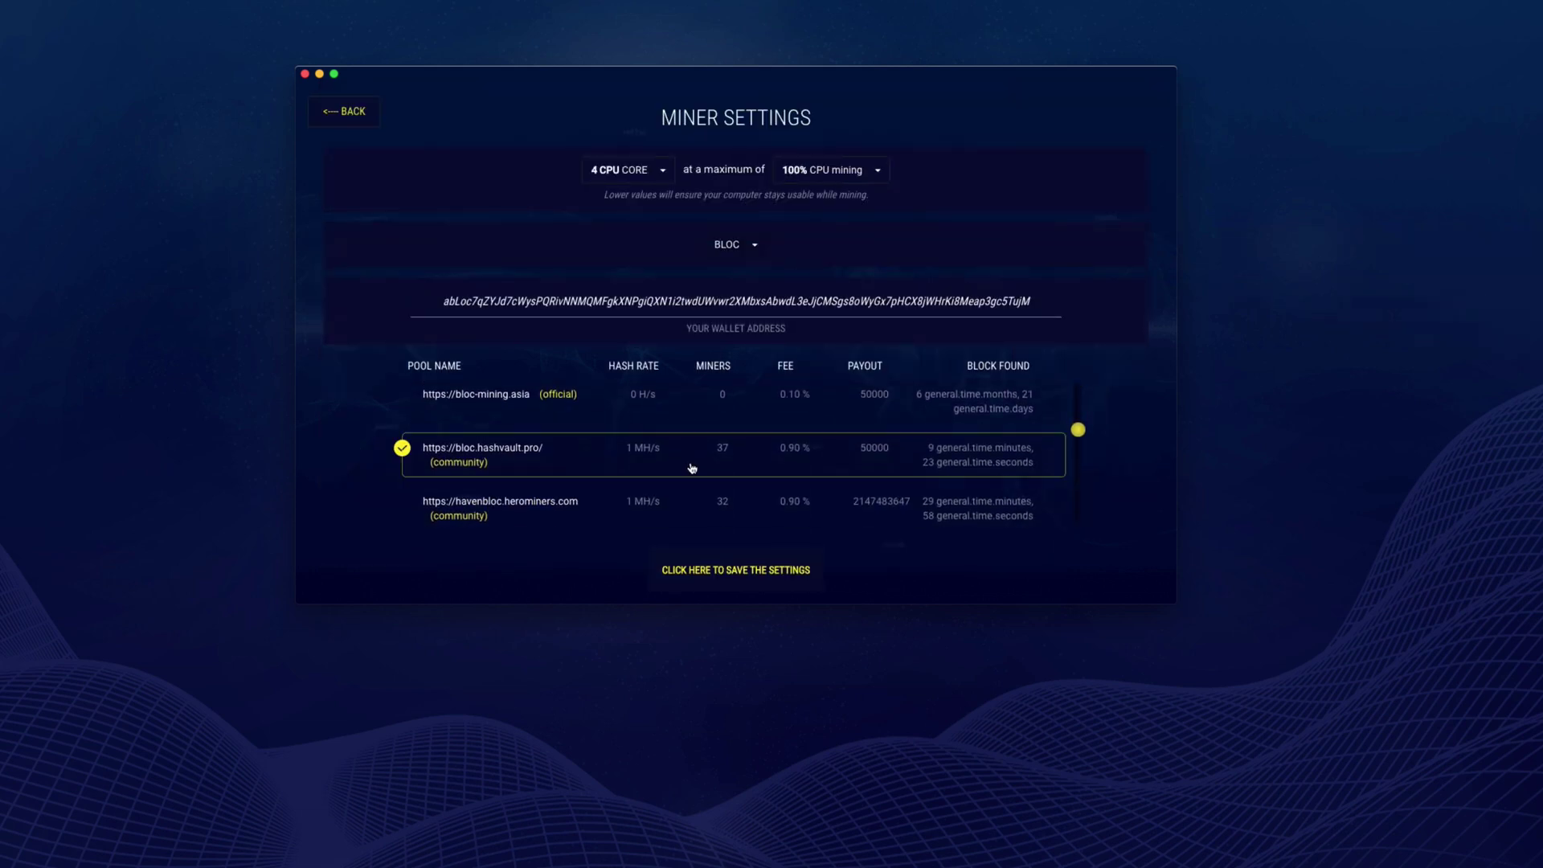
{"action": "left_click", "coordinate": [787, 580]}
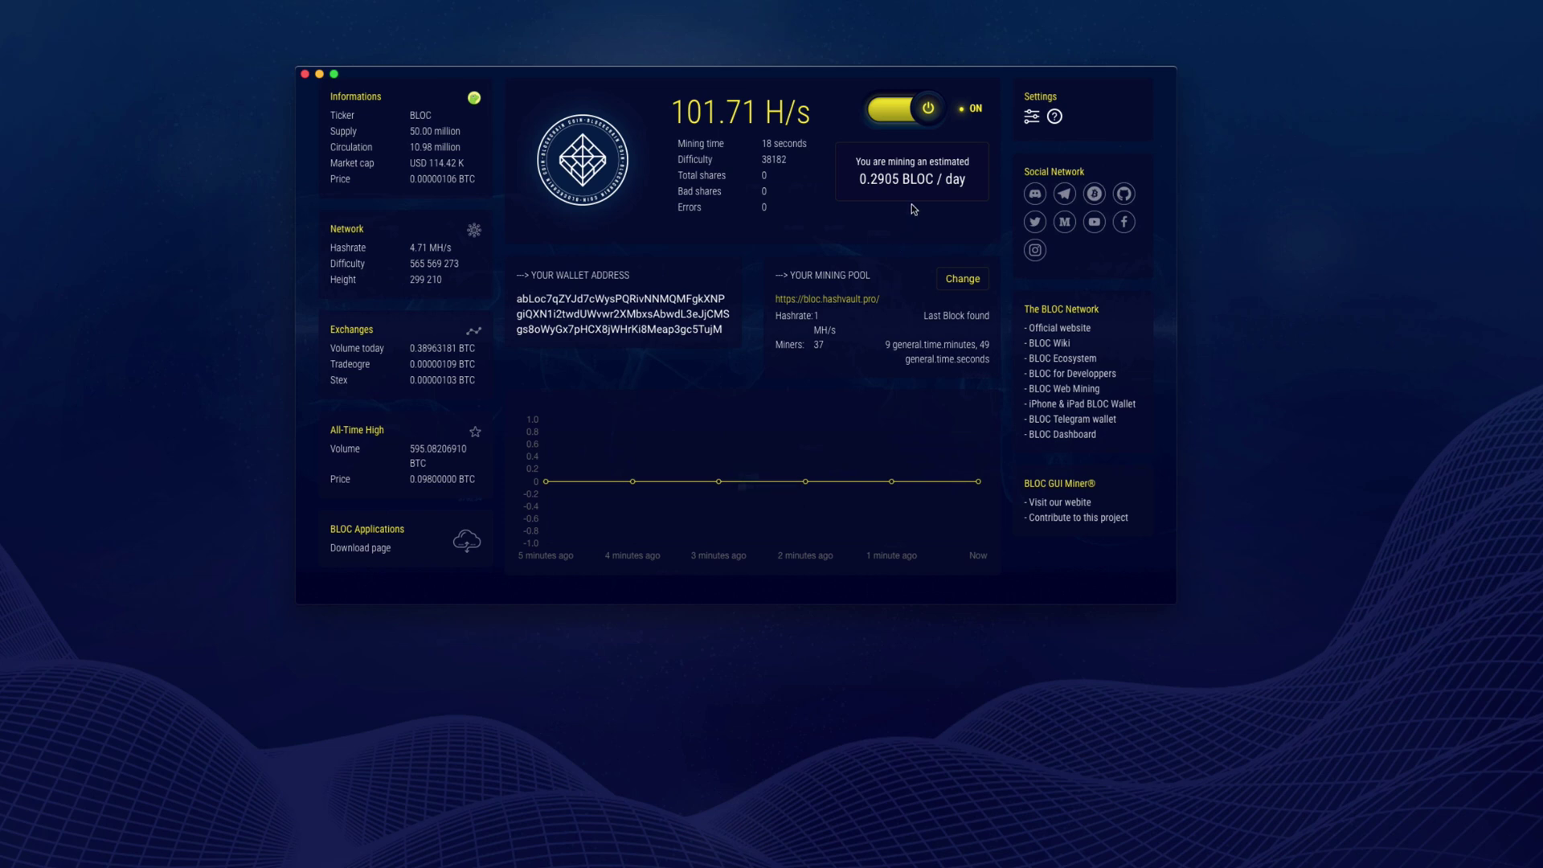
- Switch mining off with the ON/OFF toggle and close the BLOC GUI Miner window
{"action": "left_click", "coordinate": [915, 128]}
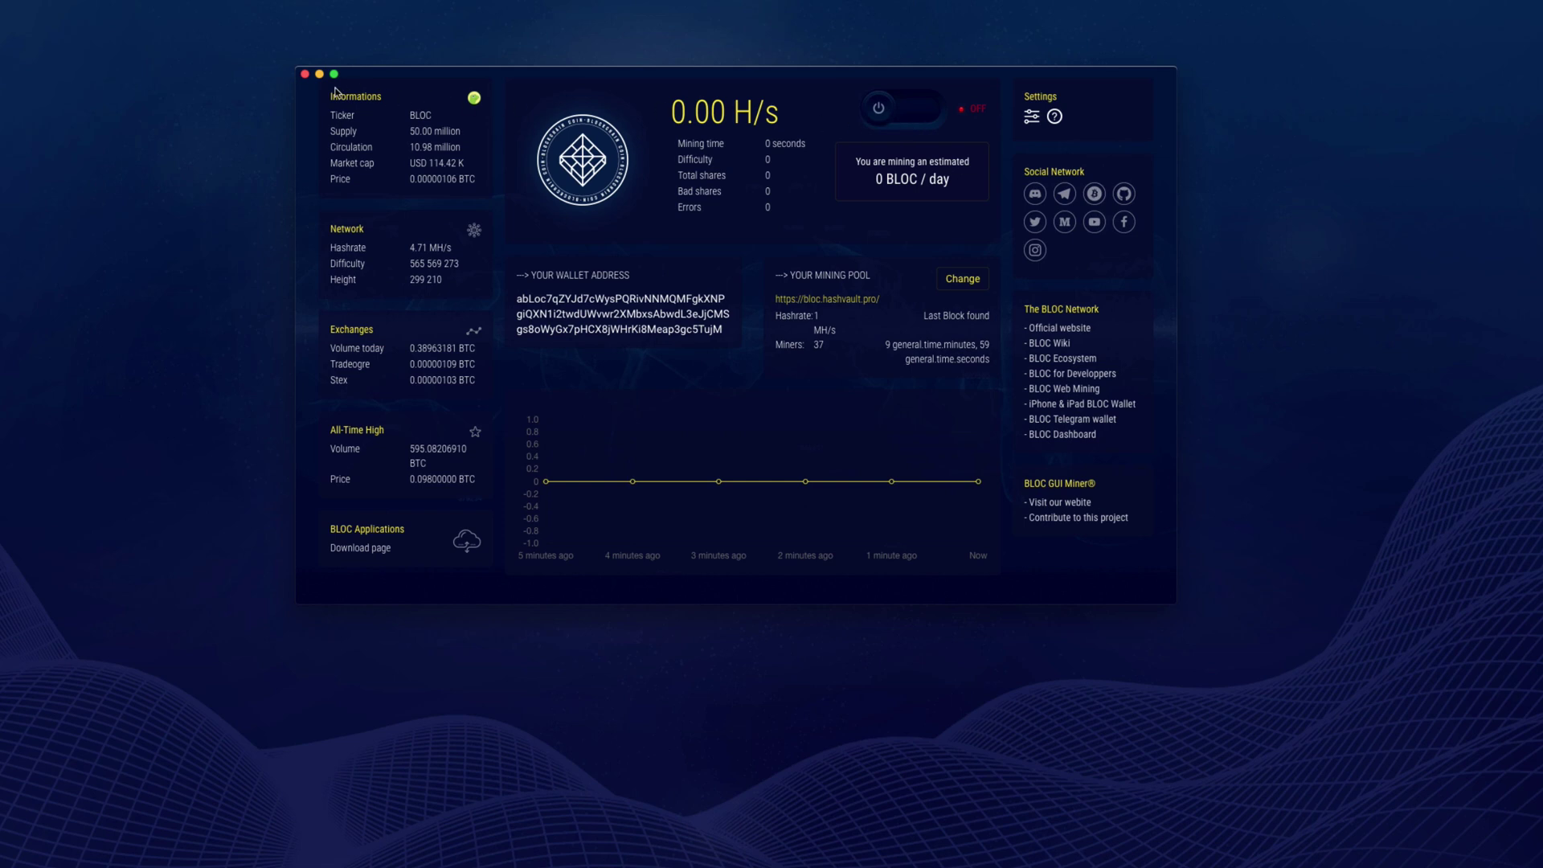
{"action": "left_click", "coordinate": [305, 75]}
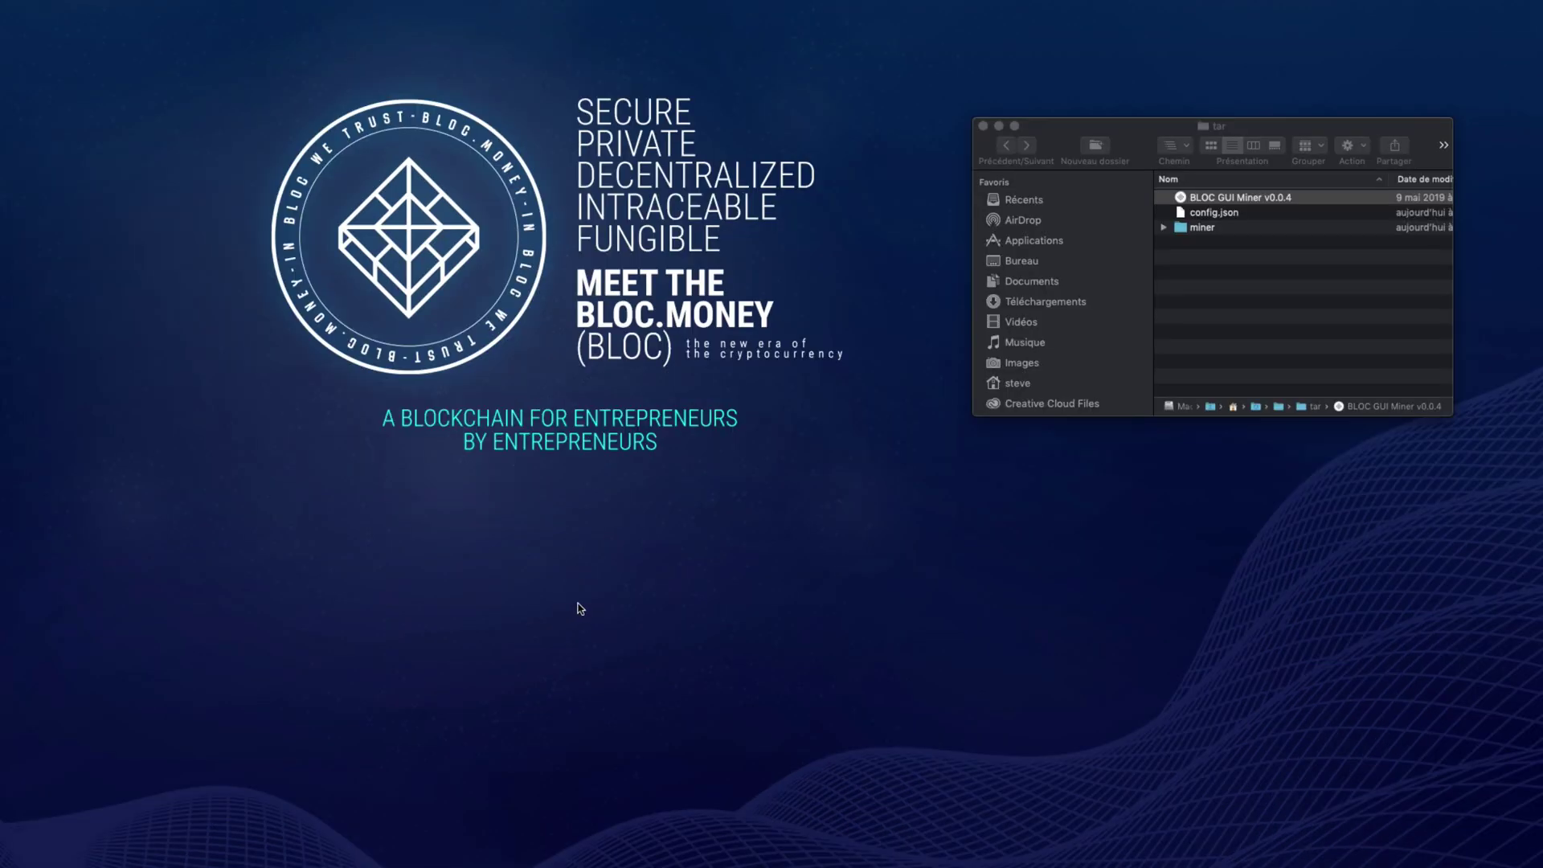
- Delete config.json from the tar folder in Finder
{"action": "left_click", "coordinate": [1212, 257]}
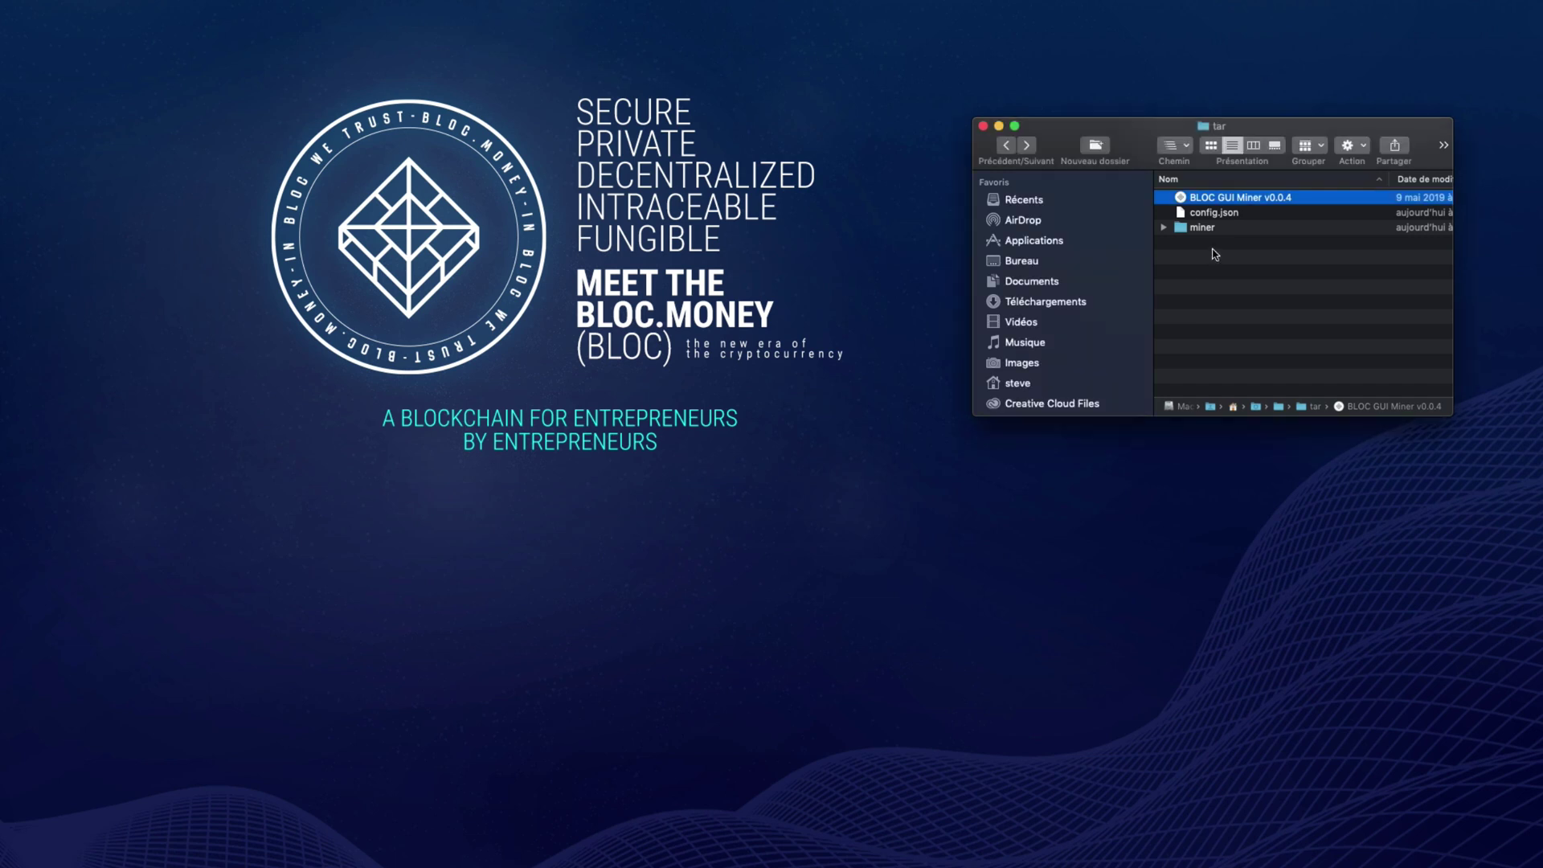
{"action": "left_click", "coordinate": [1214, 254]}
{"action": "left_click", "coordinate": [1245, 213]}
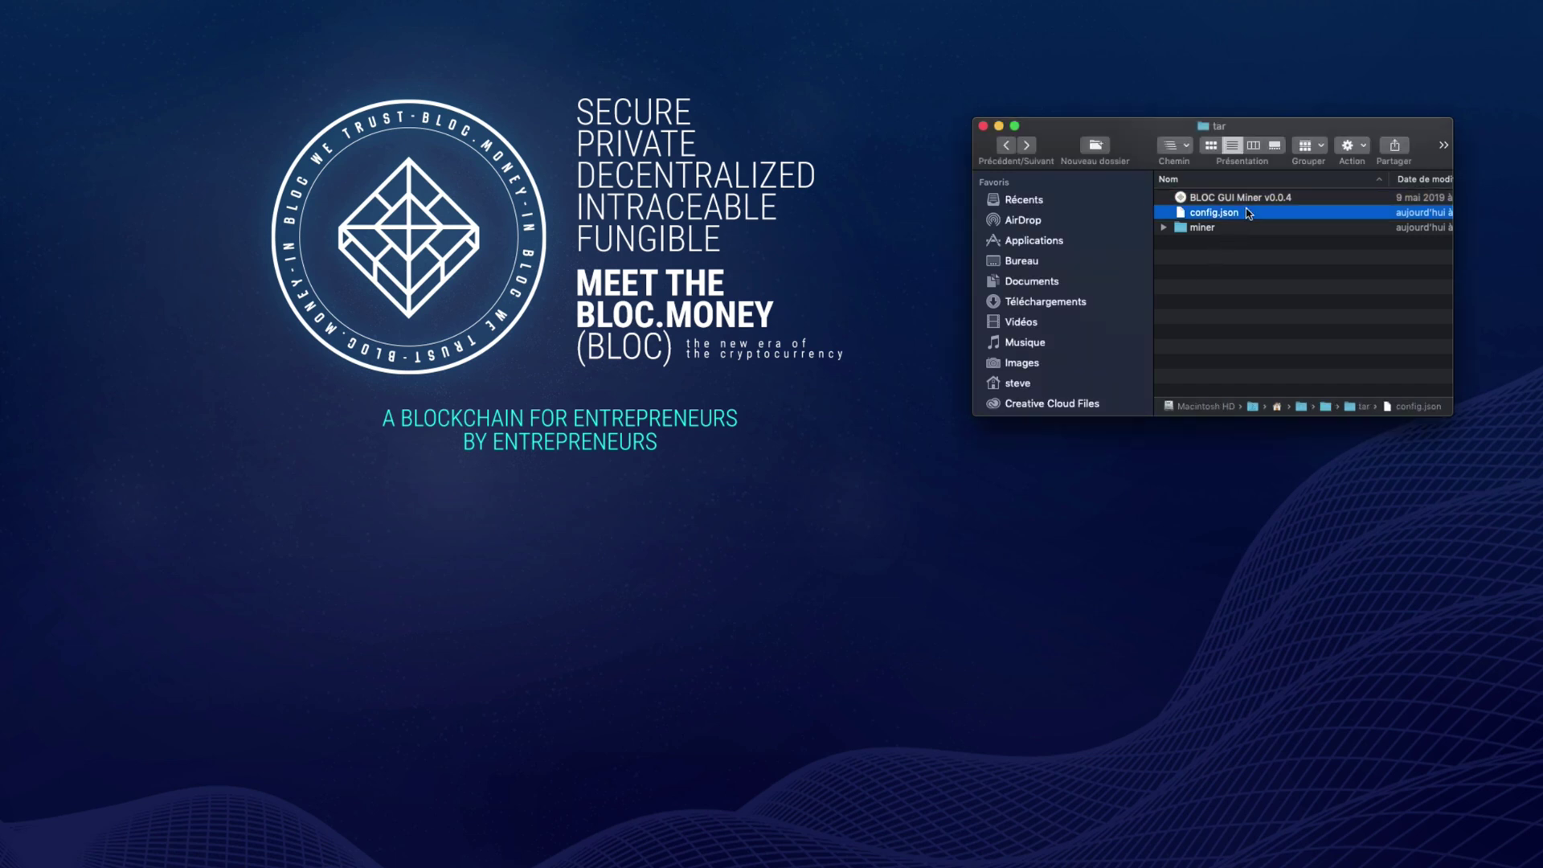
{"action": "key", "text": "super+BackSpace"}
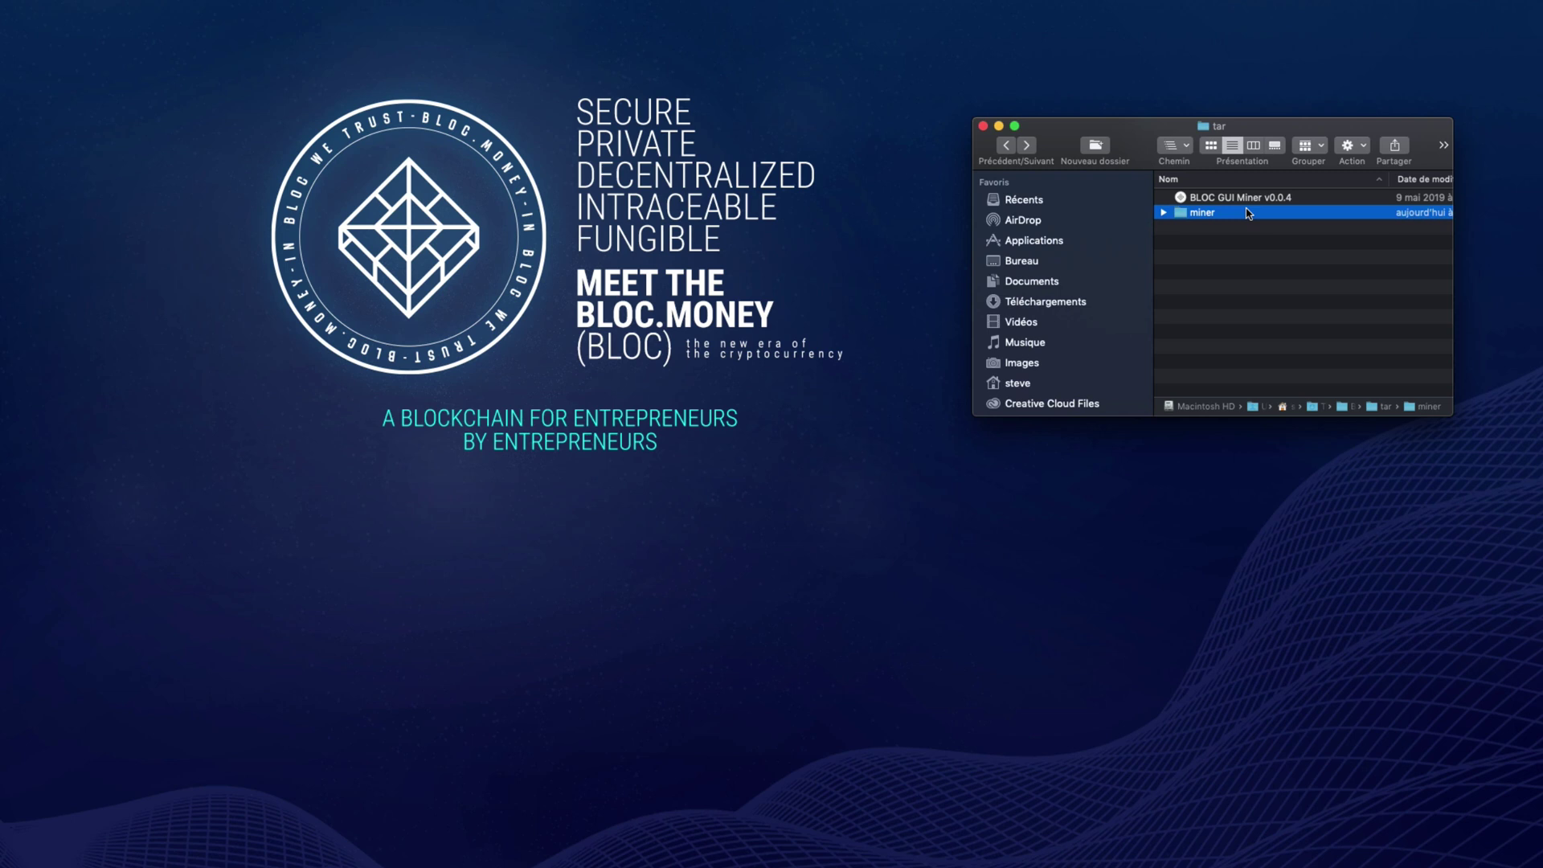
- Delete the miner folder's config.json, return to tar, and relaunch BLOC GUI Miner v0.0.4
{"action": "double_click", "coordinate": [1248, 213]}
{"action": "left_click", "coordinate": [1245, 197]}
{"action": "key", "text": "Down"}
{"action": "left_click", "coordinate": [1245, 197]}
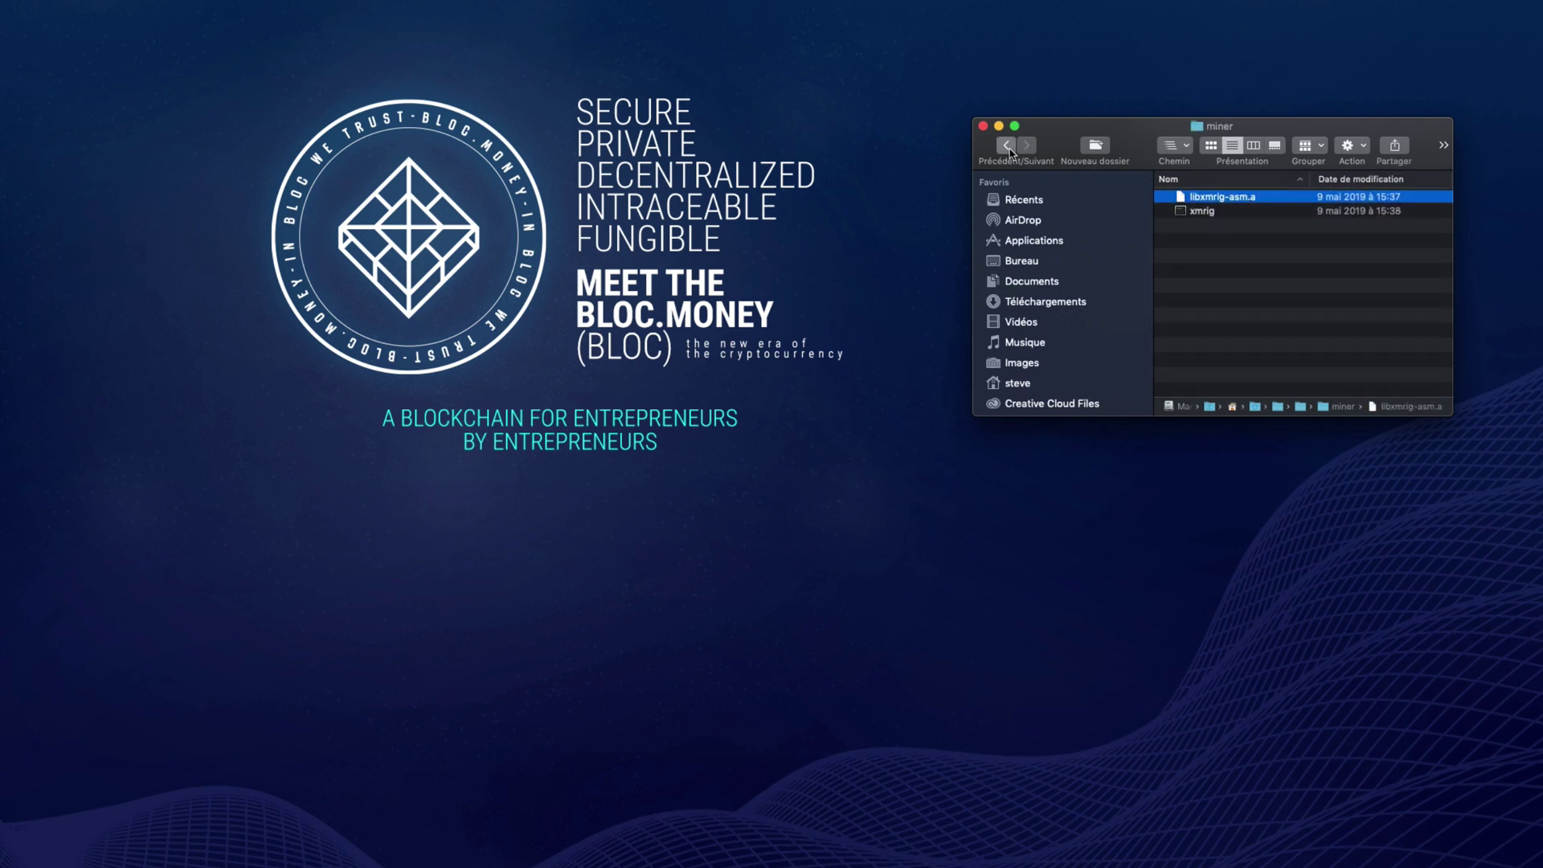
{"action": "left_click", "coordinate": [1009, 150]}
{"action": "double_click", "coordinate": [1245, 198]}
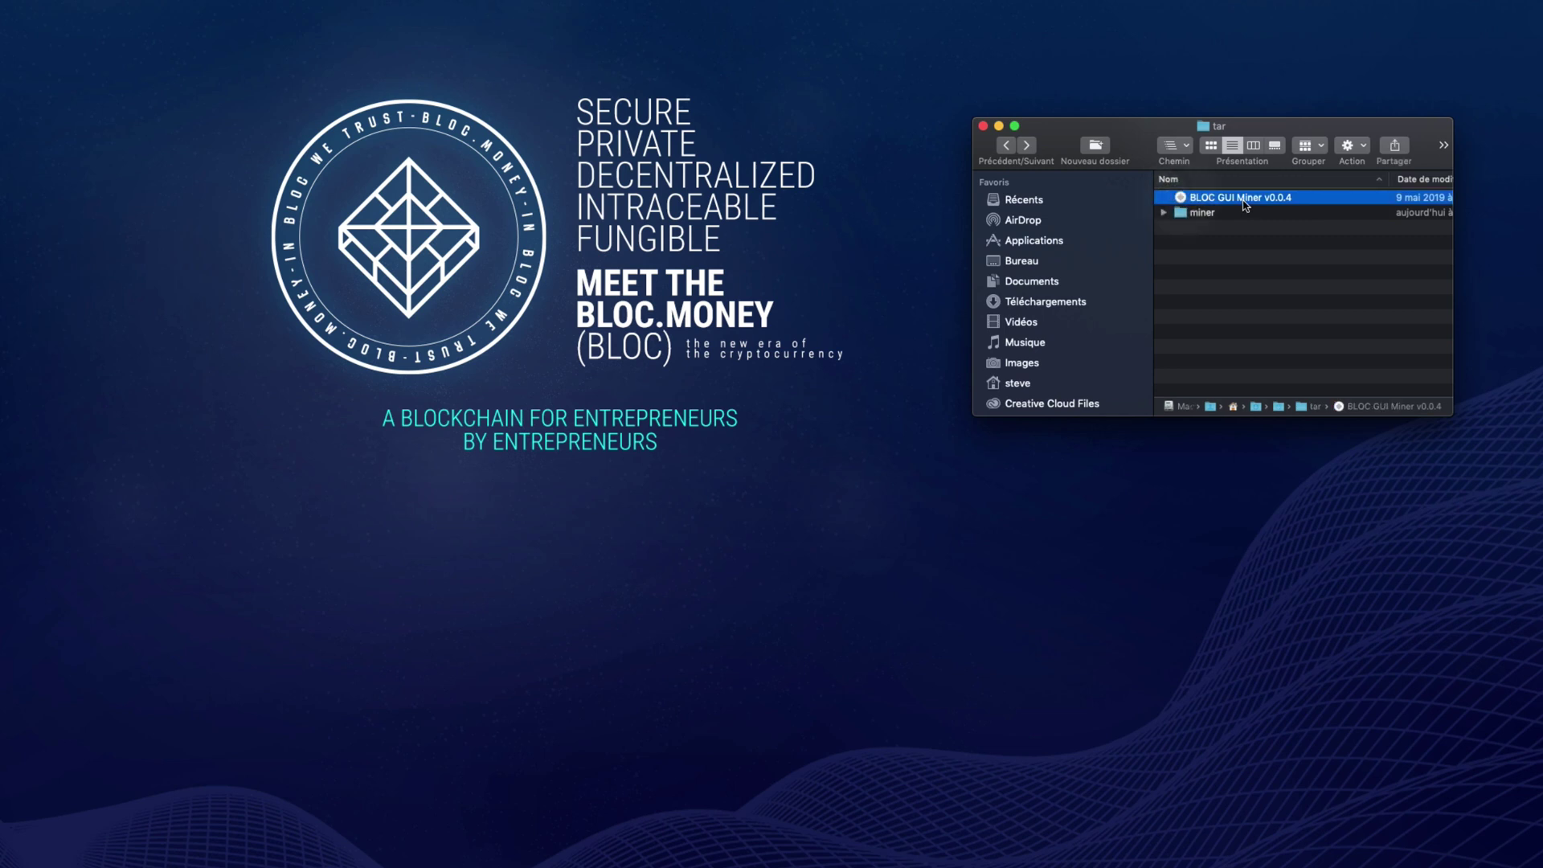